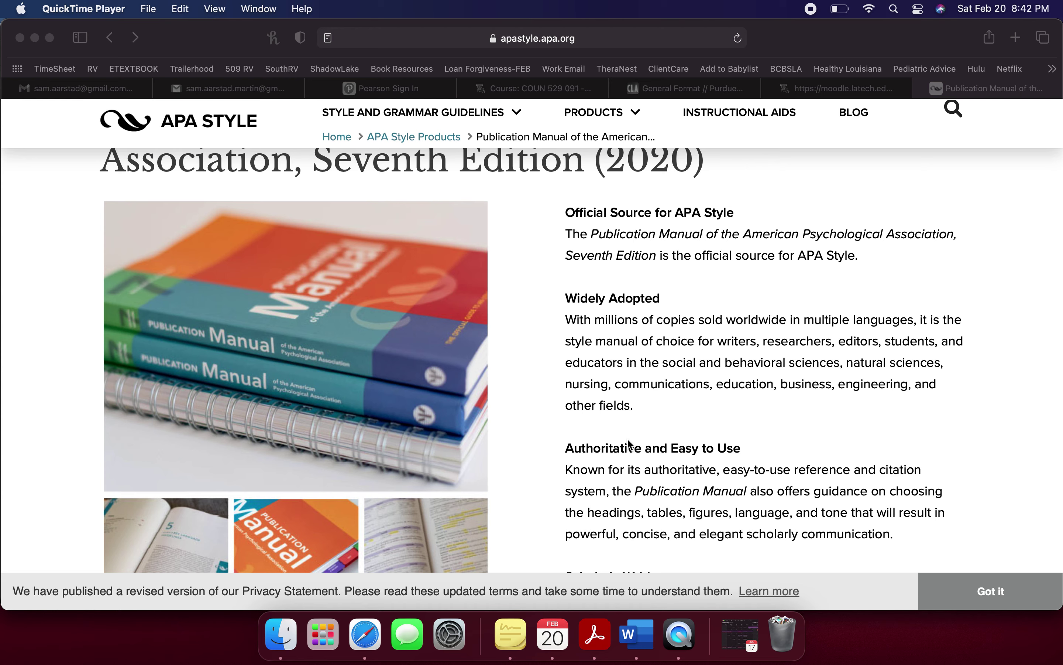
- Check the COUN 529 course page in Moodle for the APA 7th Edition Template and APA Style Guide resources
click(672, 364)
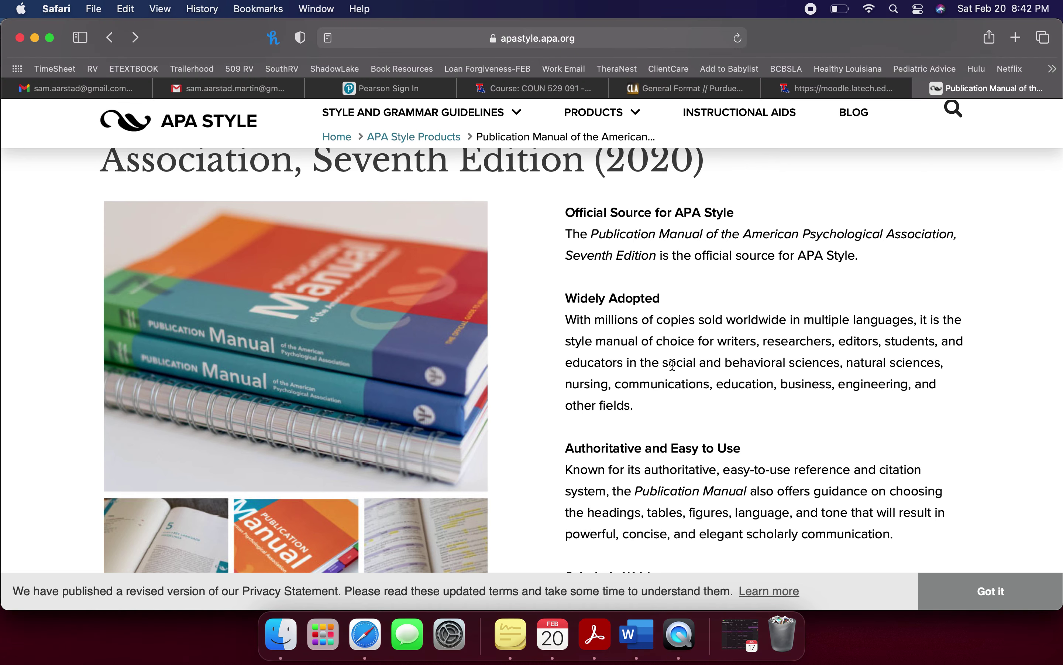
click(680, 93)
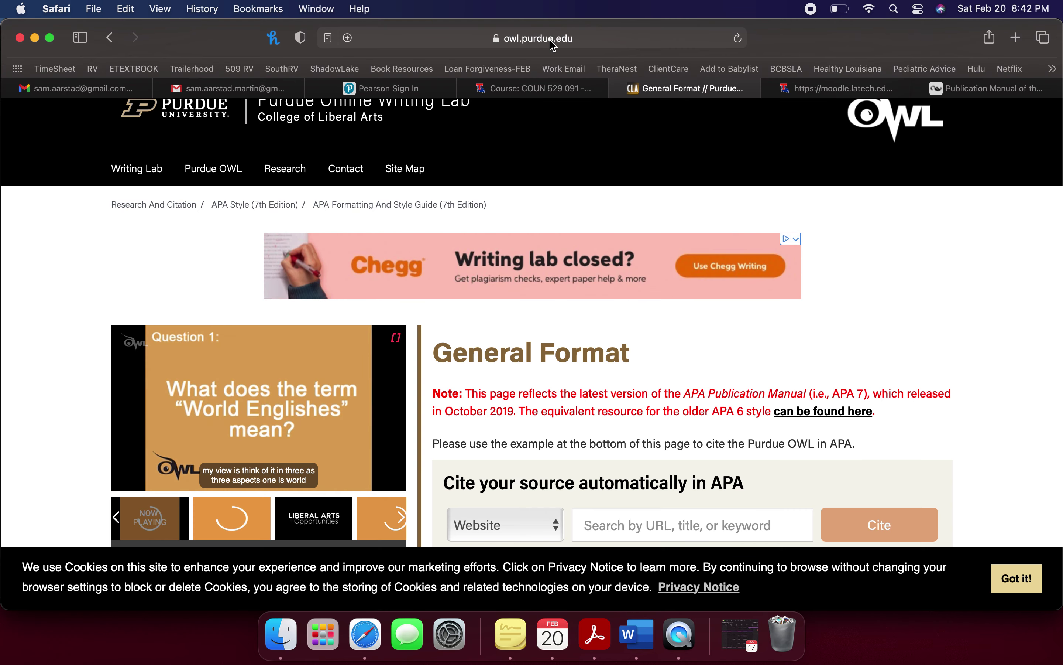
click(521, 87)
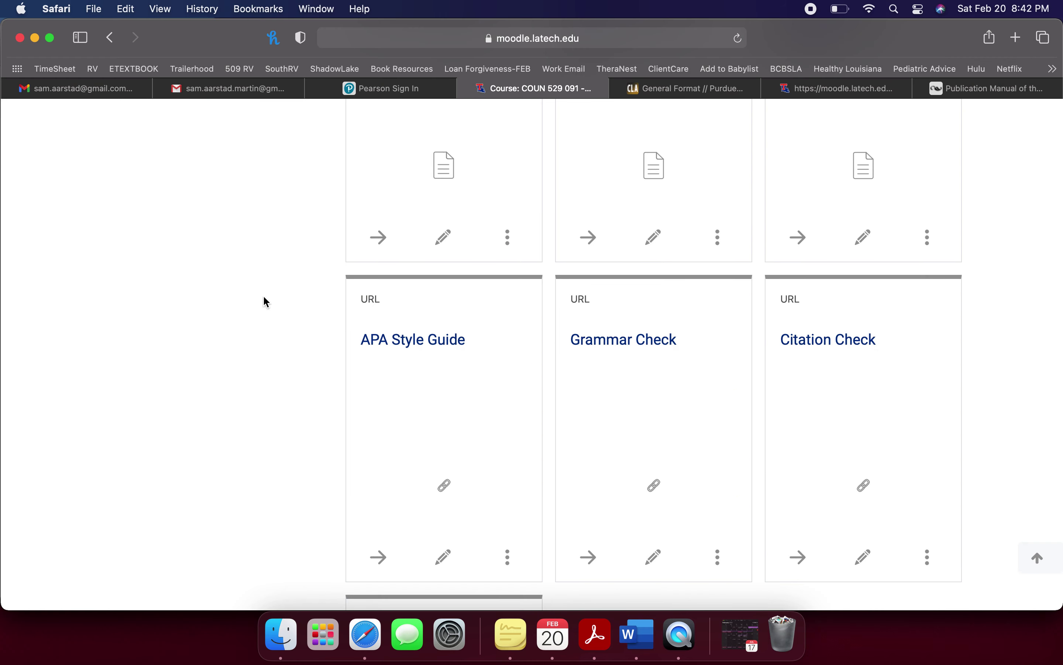
scroll(264, 302, up, 15)
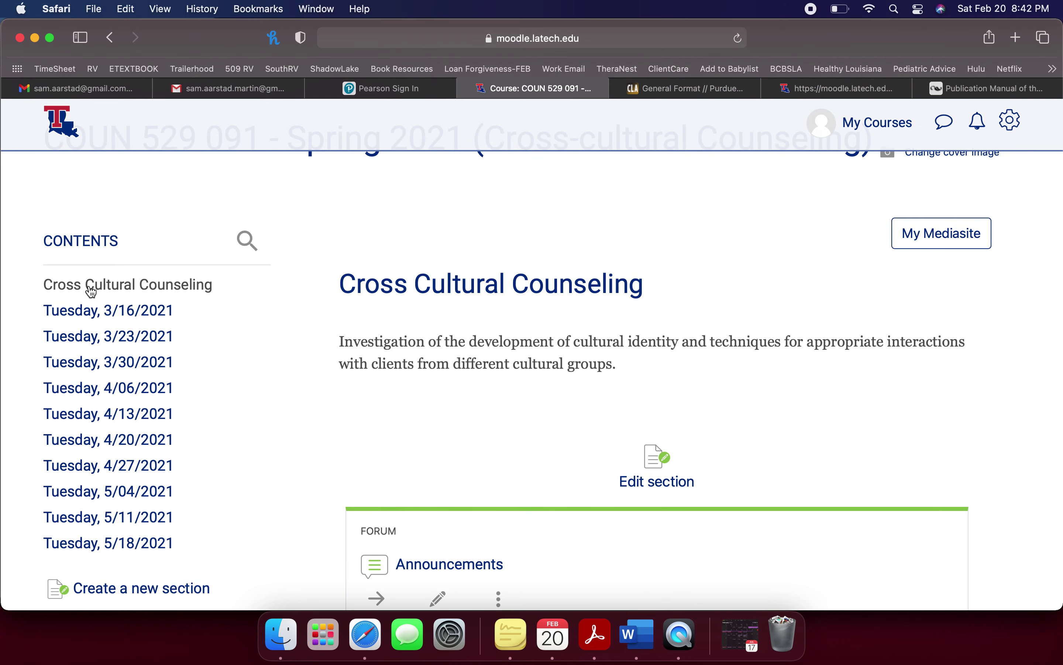
scroll(271, 444, down, 2)
scroll(271, 445, down, 10)
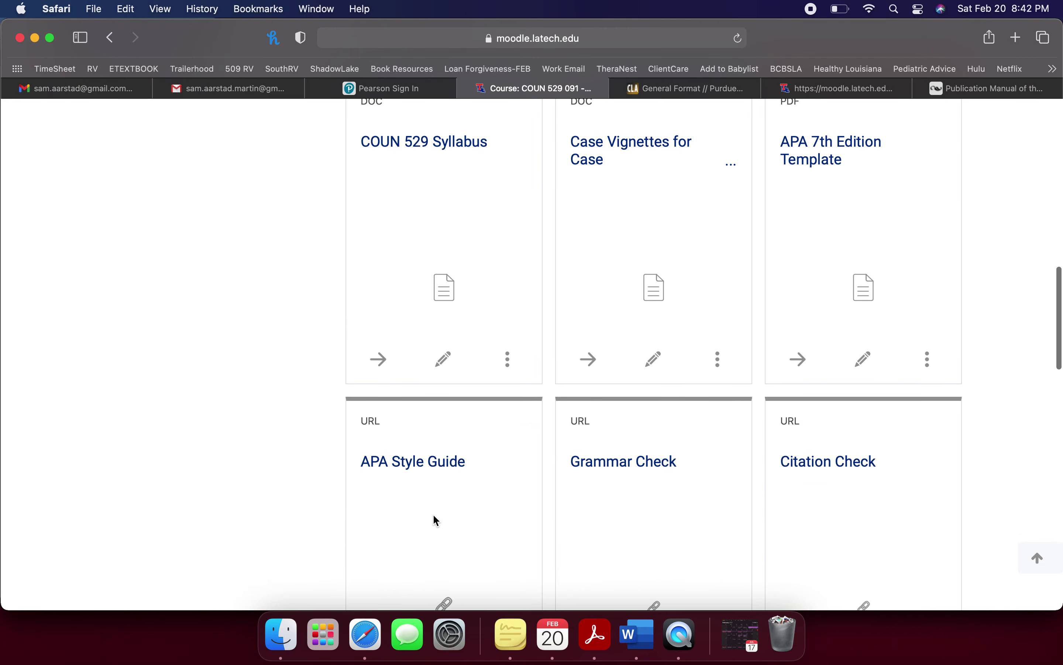
- Review the general APA guidelines, font advice and style guide topic list on the Purdue OWL General Format page
click(698, 90)
scroll(939, 478, down, 12)
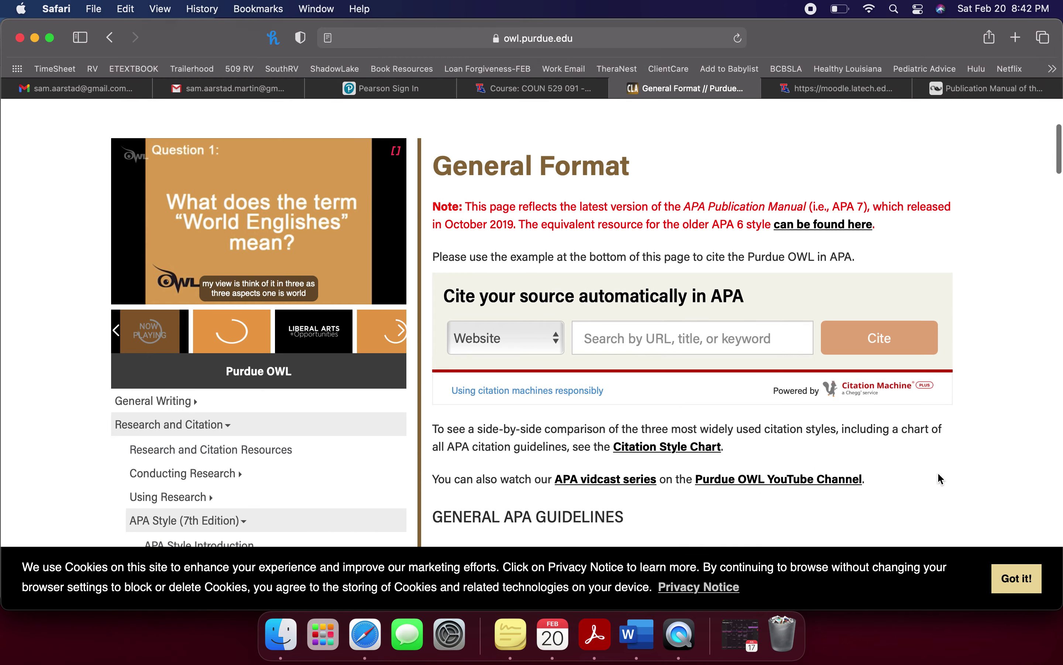
scroll(971, 495, down, 1)
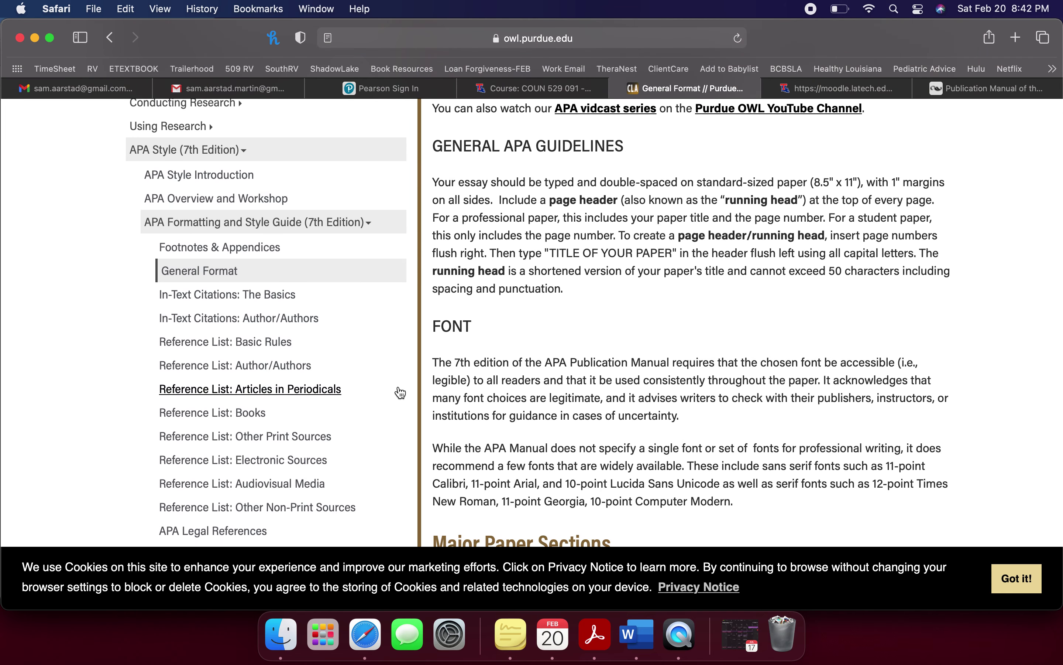
scroll(607, 400, down, 5)
scroll(608, 400, down, 10)
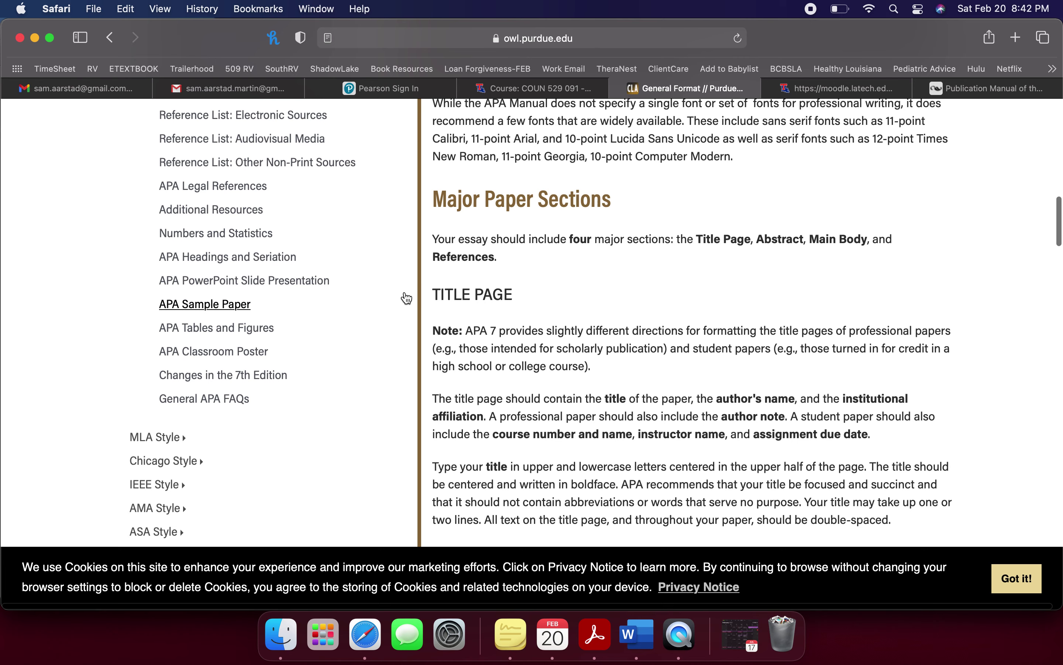
scroll(404, 296, up, 3)
scroll(407, 298, up, 2)
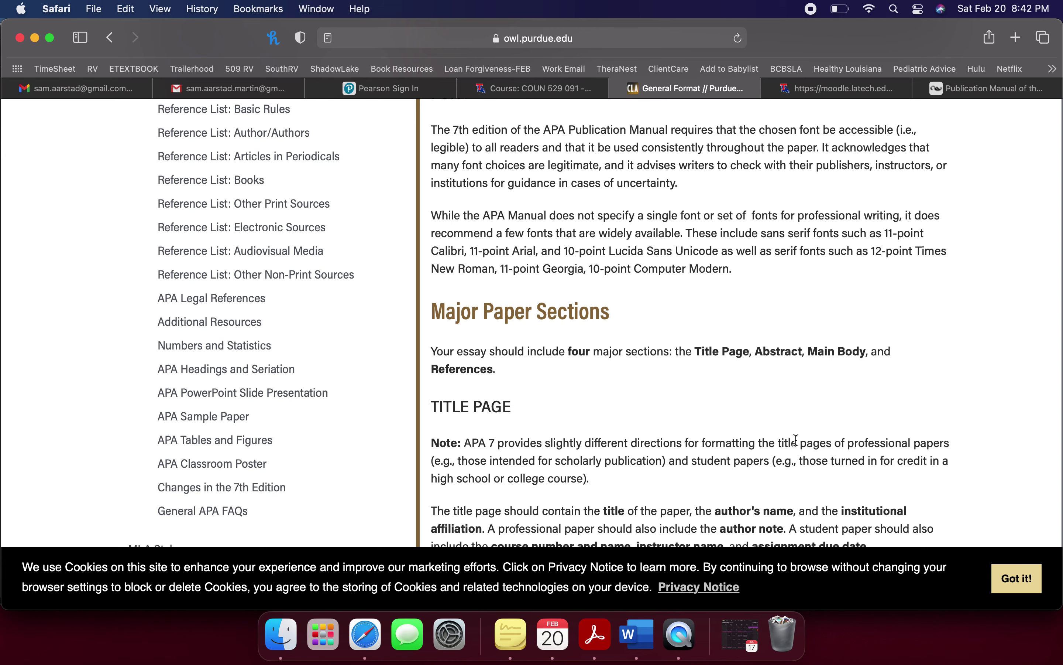
- Examine the title page instructions and the student and professional APA title page samples on Purdue OWL
scroll(795, 439, down, 10)
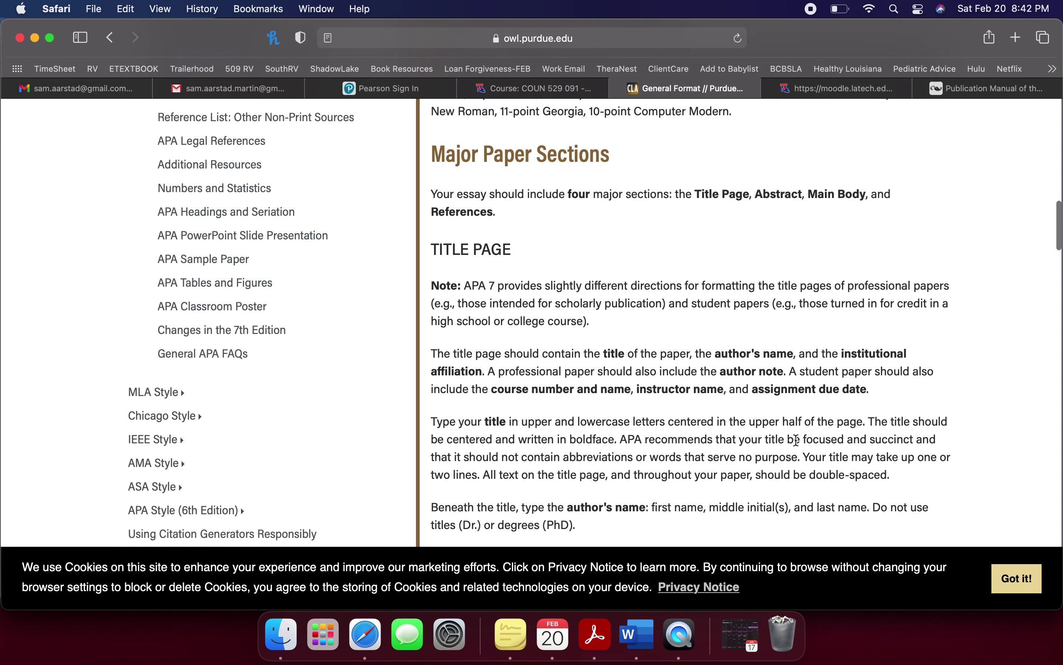
scroll(796, 439, down, 10)
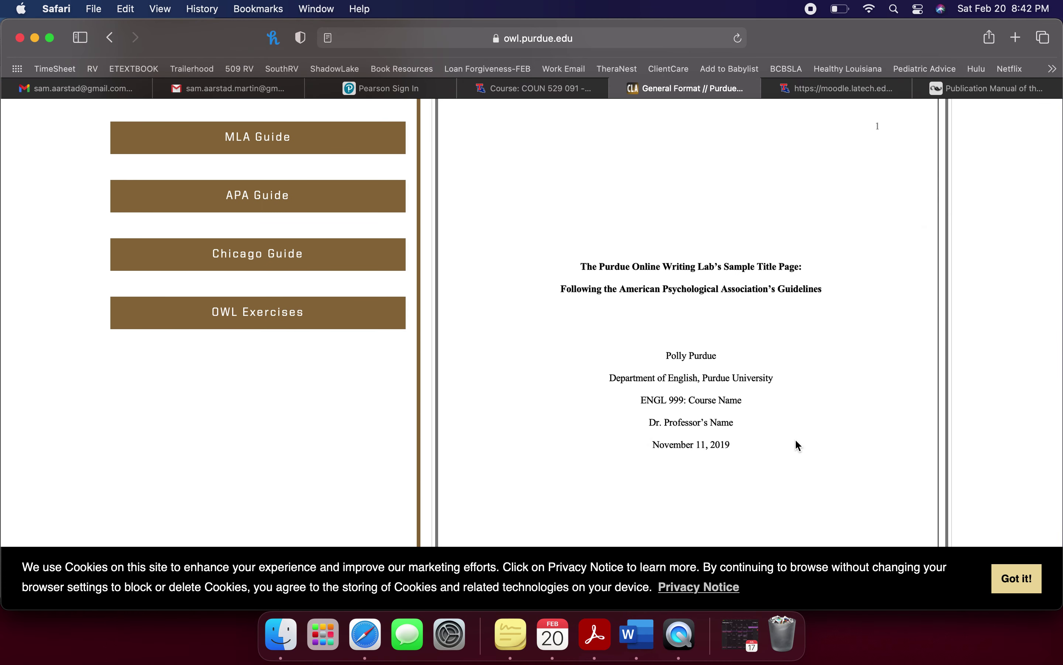
scroll(796, 440, up, 3)
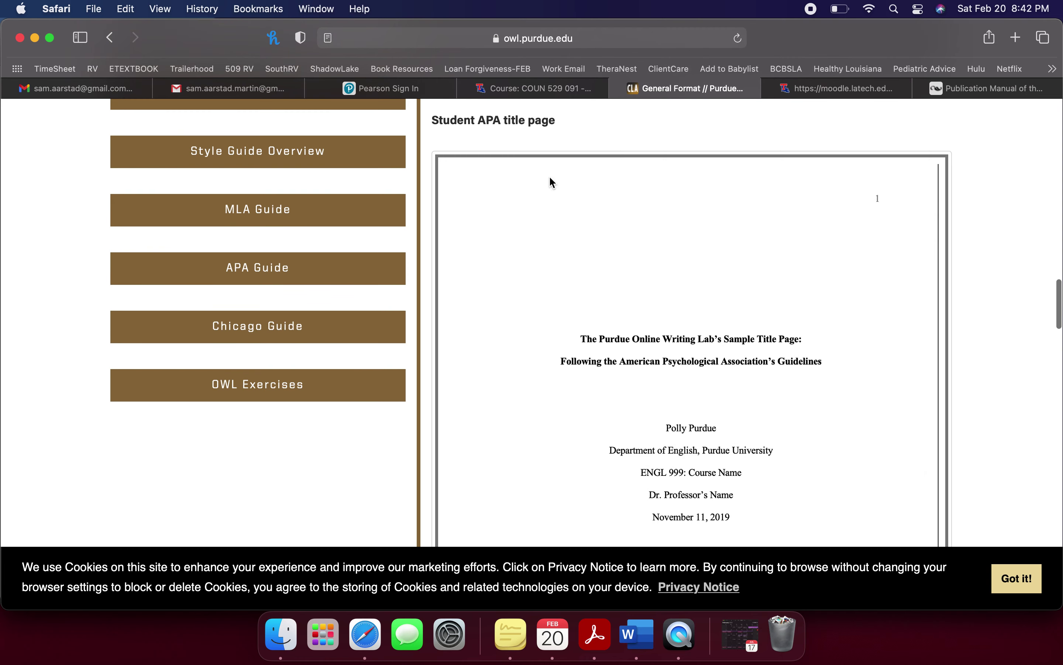
scroll(761, 357, down, 10)
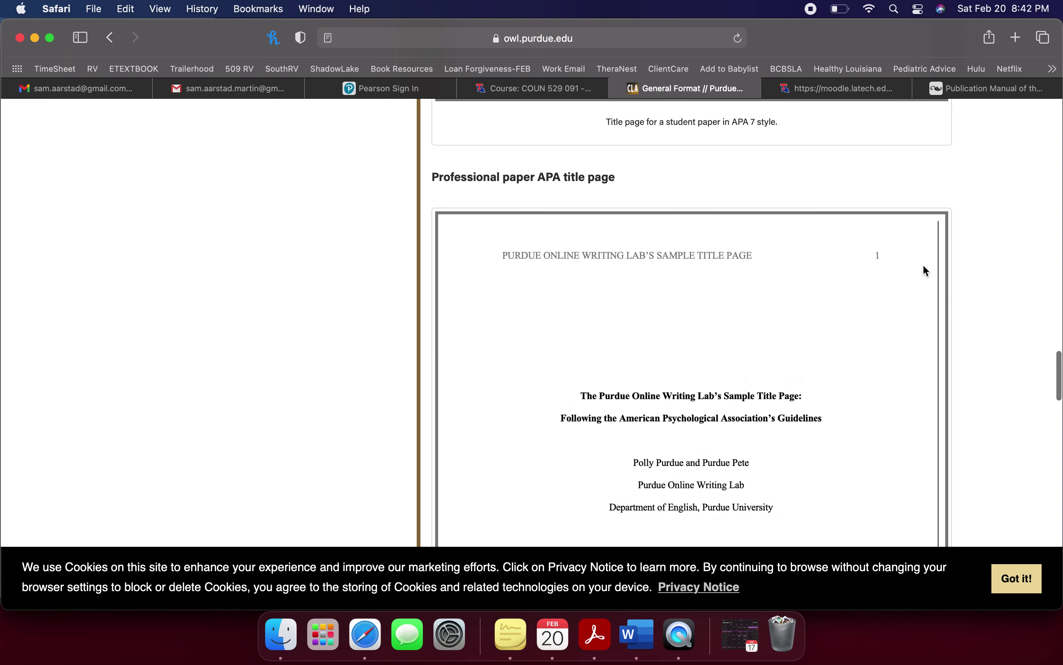
scroll(980, 340, down, 1)
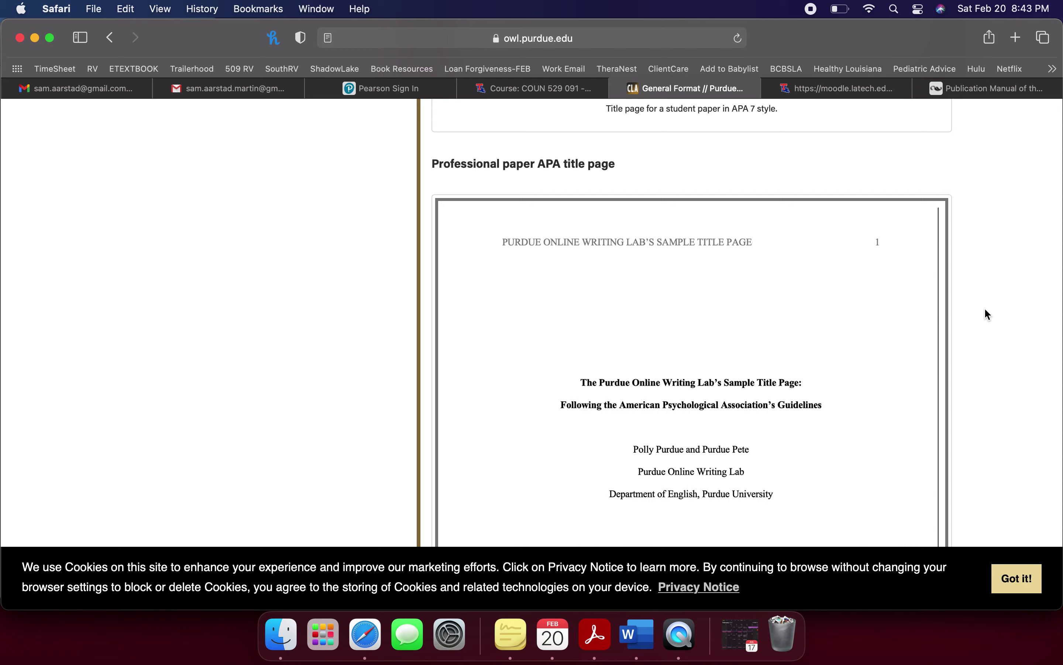
scroll(988, 343, down, 5)
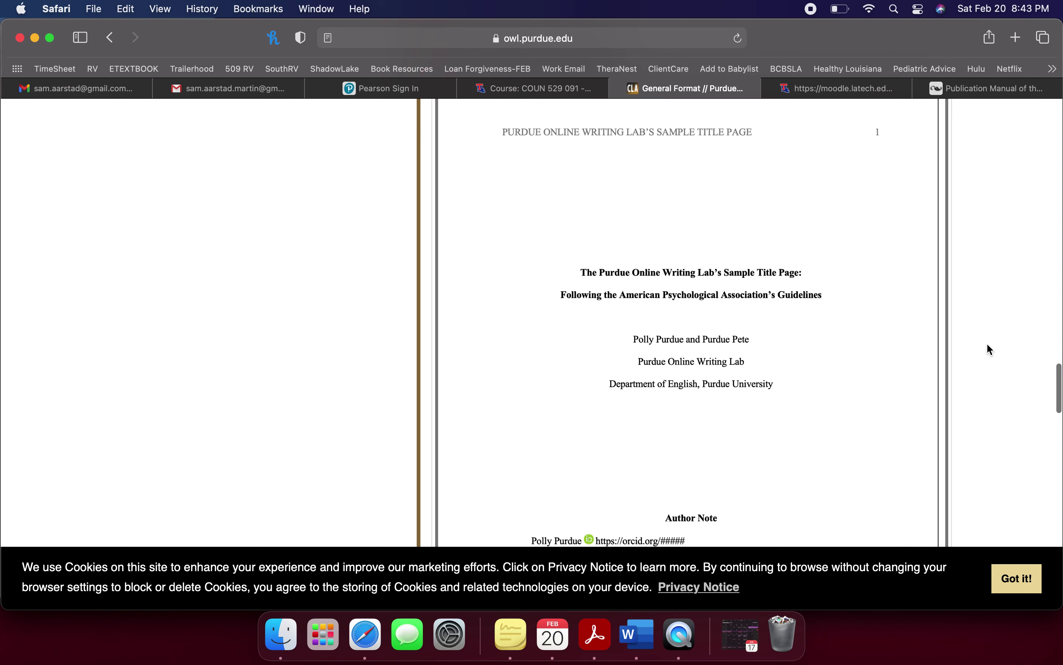
- Switch to the APA 7 Professional Sample Paper PDF in Acrobat Reader and review its annotated title page
click(35, 38)
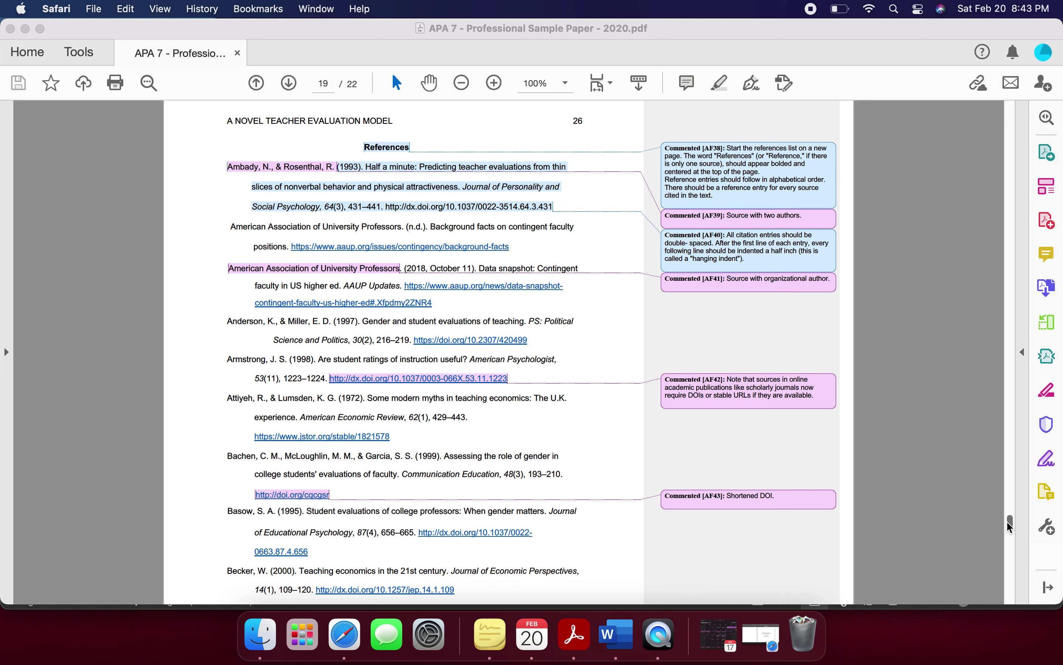
drag(1011, 525, 1010, 84)
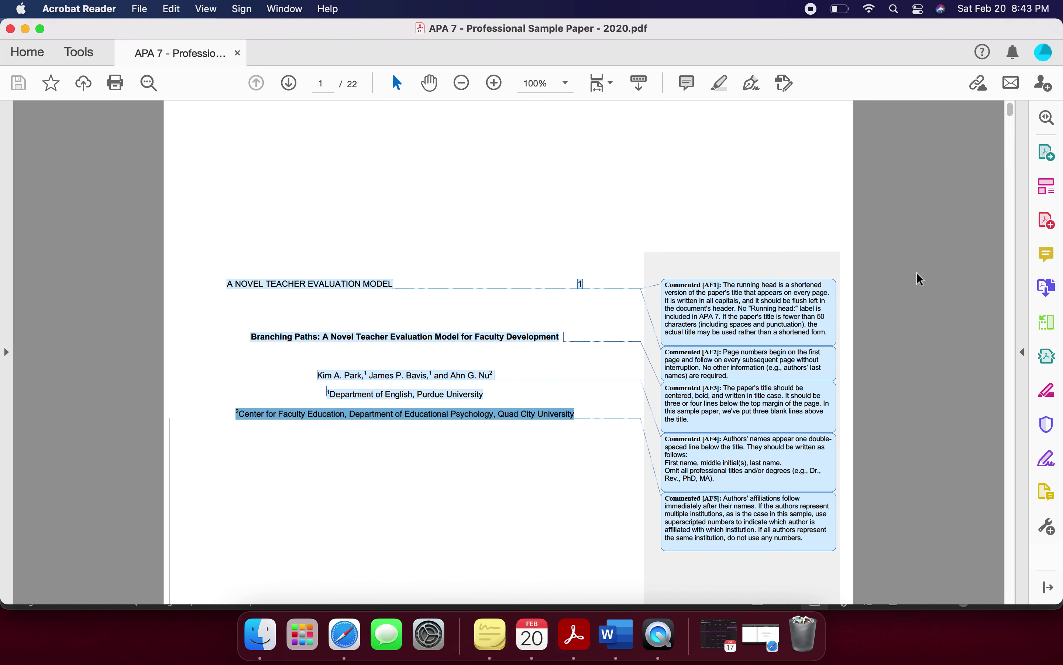
scroll(890, 366, down, 5)
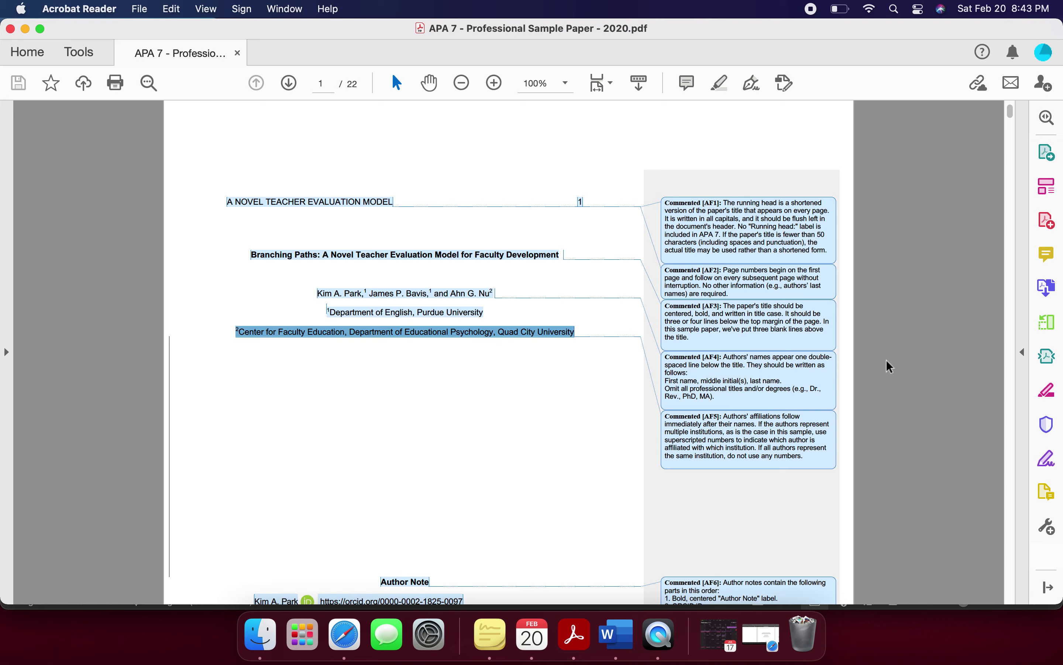
scroll(890, 366, down, 1)
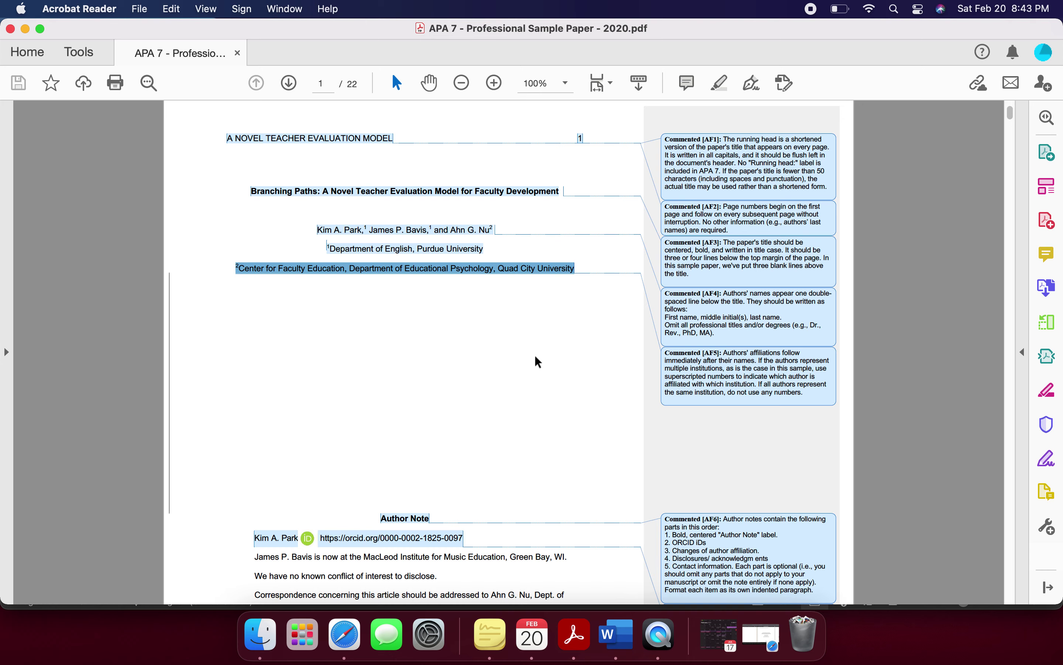
- Examine the abstract page of the sample paper with its formatting comments and keywords line
scroll(537, 503, down, 8)
scroll(537, 501, down, 10)
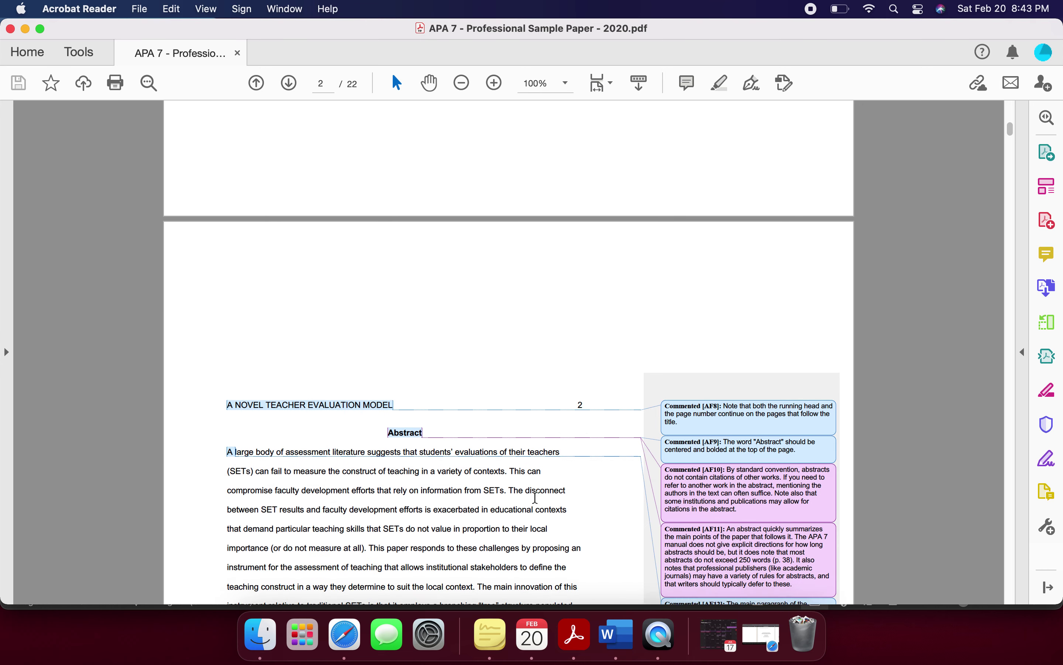
scroll(536, 497, down, 2)
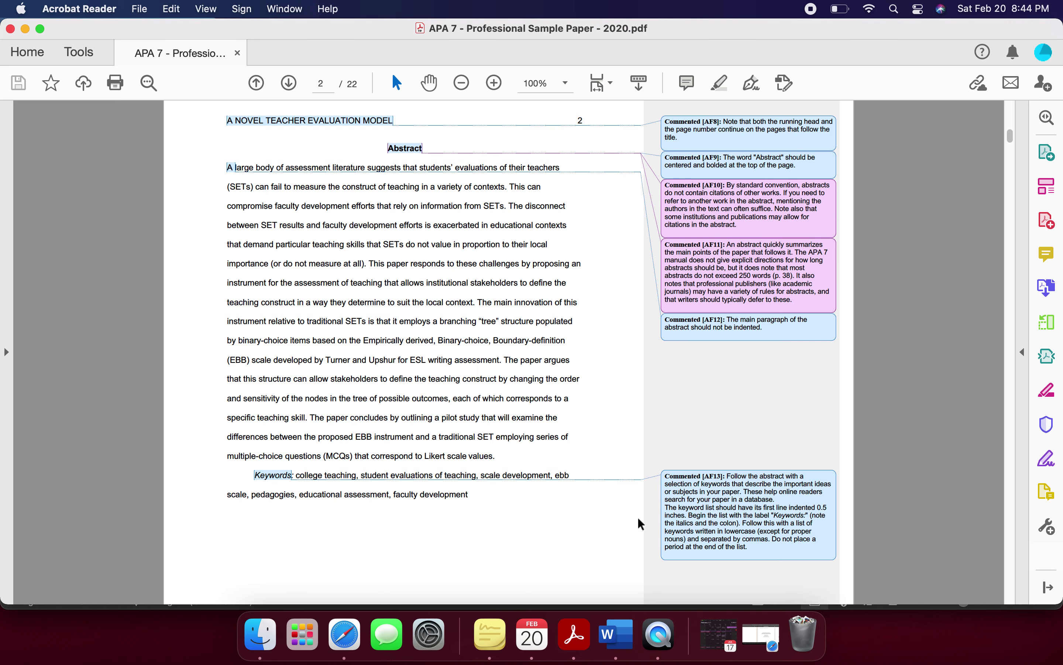
- Review the in-text citation and heading-level comments on pages 3 to 5 of the sample paper
scroll(642, 523, down, 5)
scroll(641, 523, down, 8)
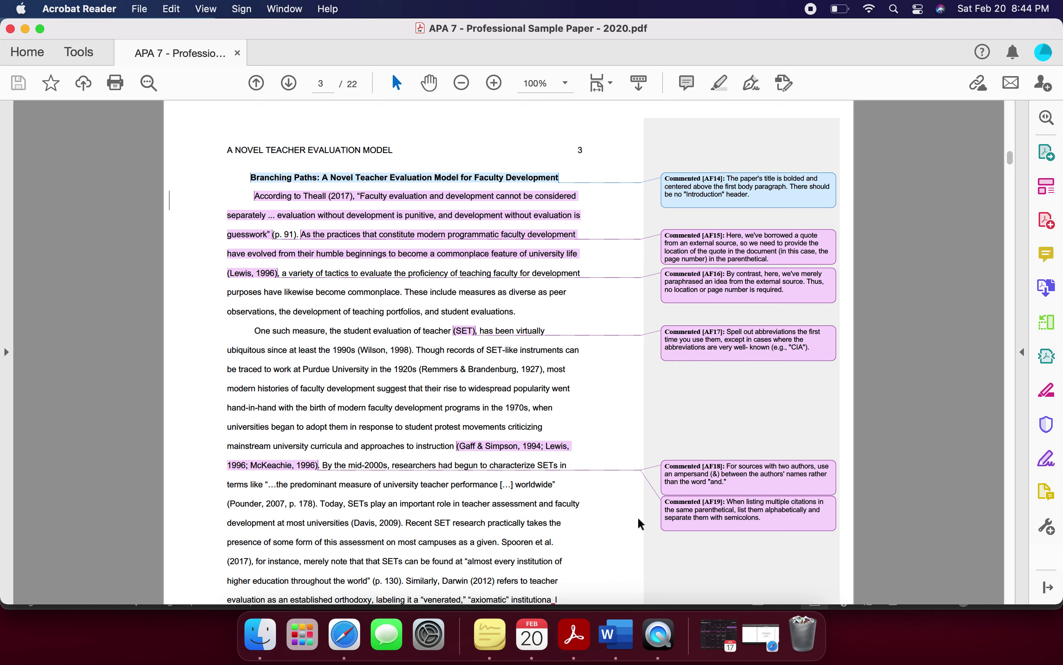
scroll(642, 523, down, 2)
scroll(640, 523, up, 2)
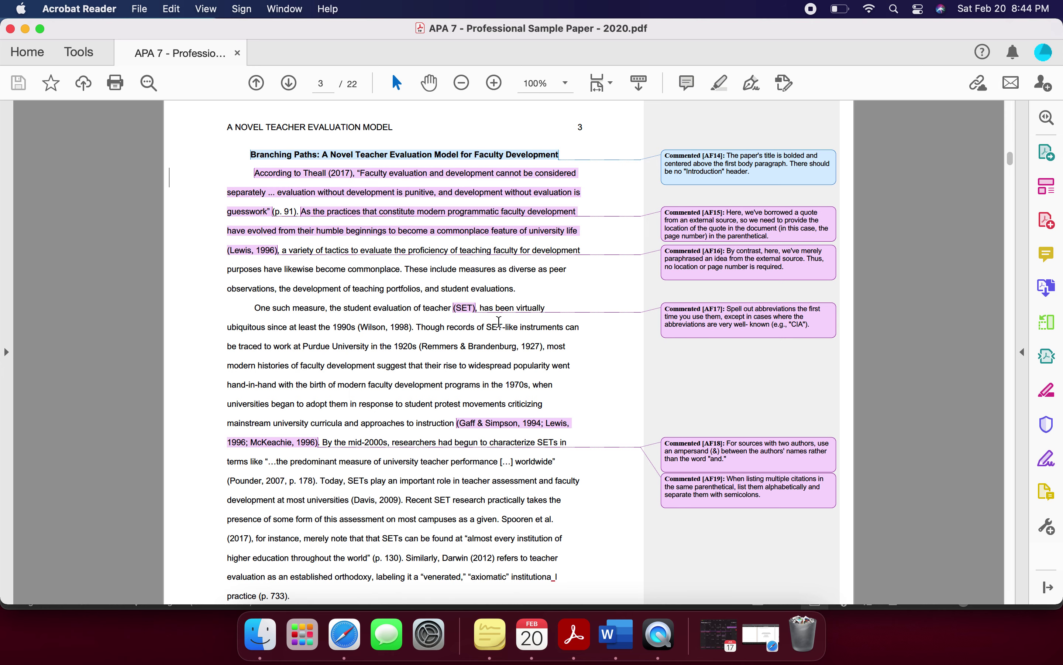
scroll(527, 462, down, 3)
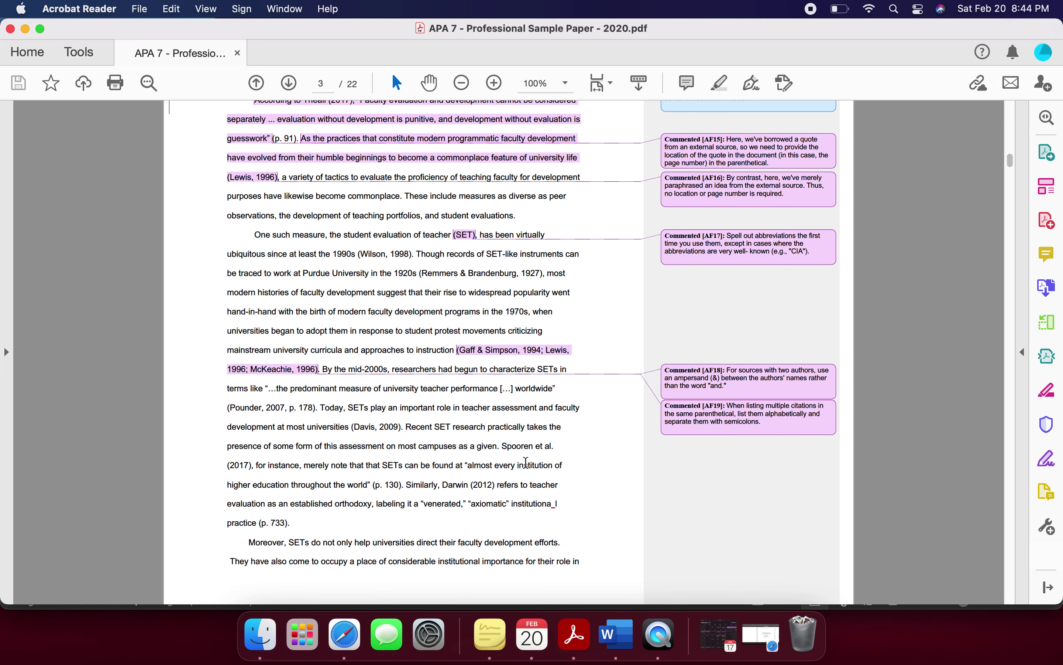
scroll(526, 463, down, 15)
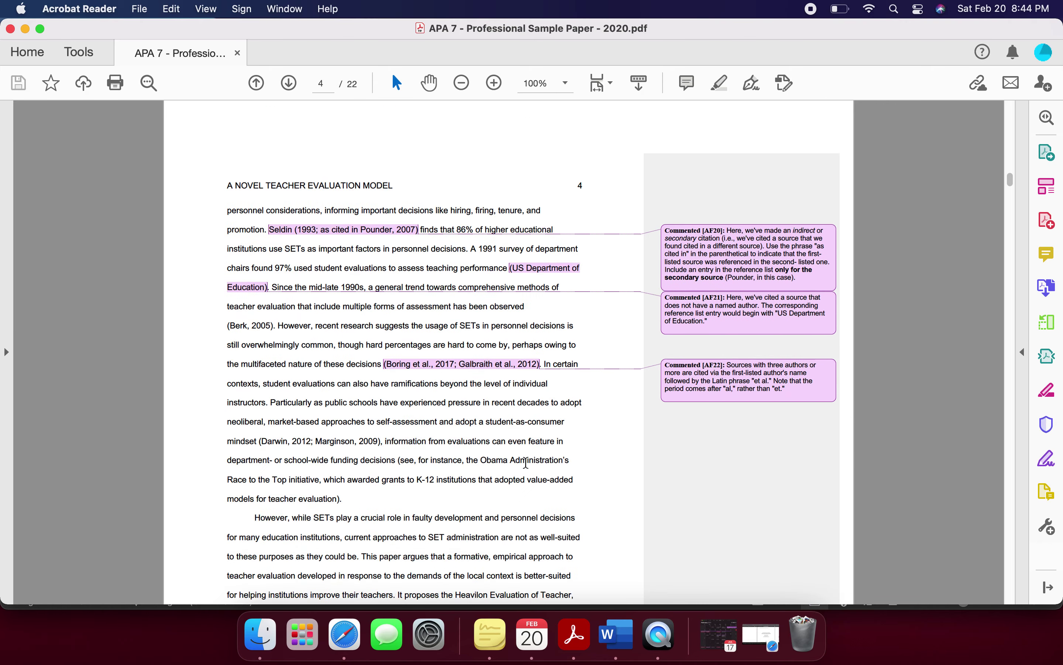
scroll(526, 462, down, 15)
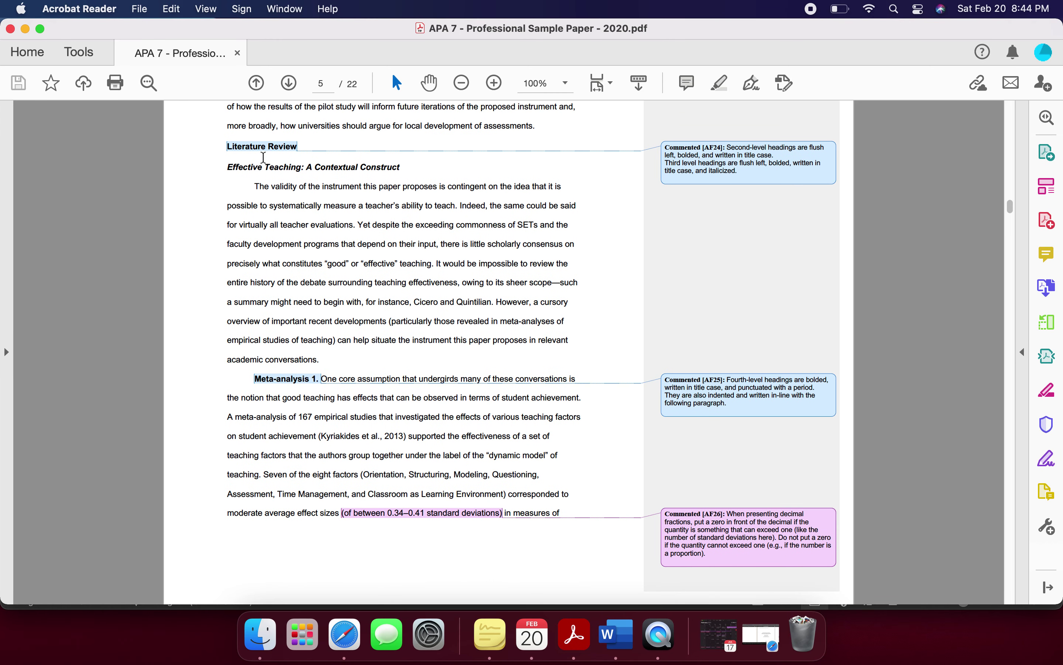
scroll(427, 263, up, 2)
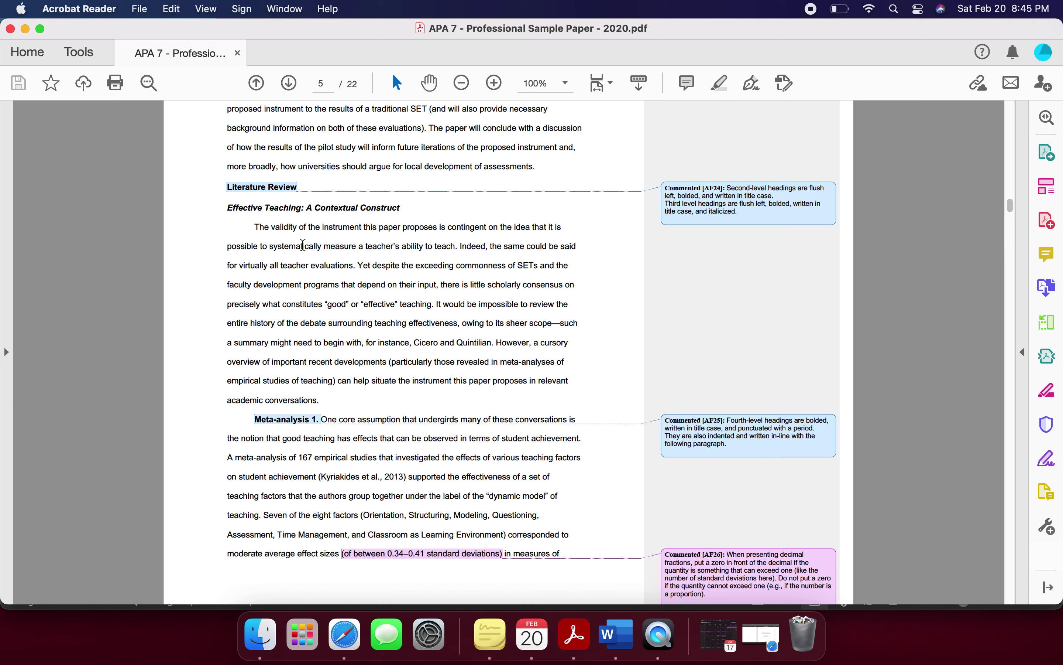
- Go through the remaining body pages to the References page and examine its entries and formatting comments
scroll(306, 261, down, 20)
scroll(307, 263, down, 20)
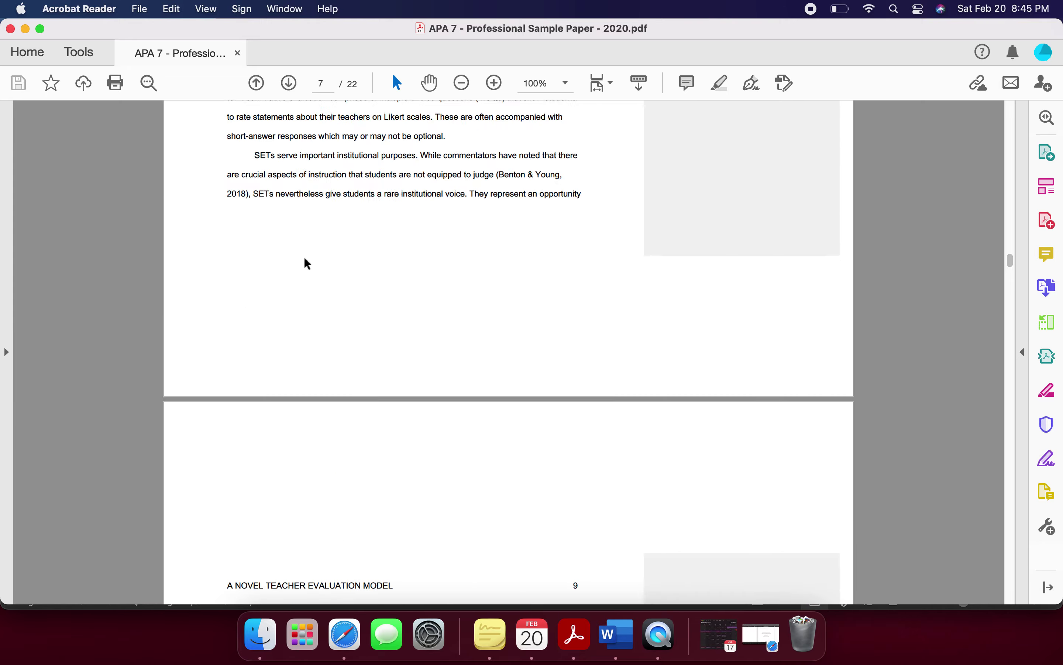
scroll(308, 263, down, 20)
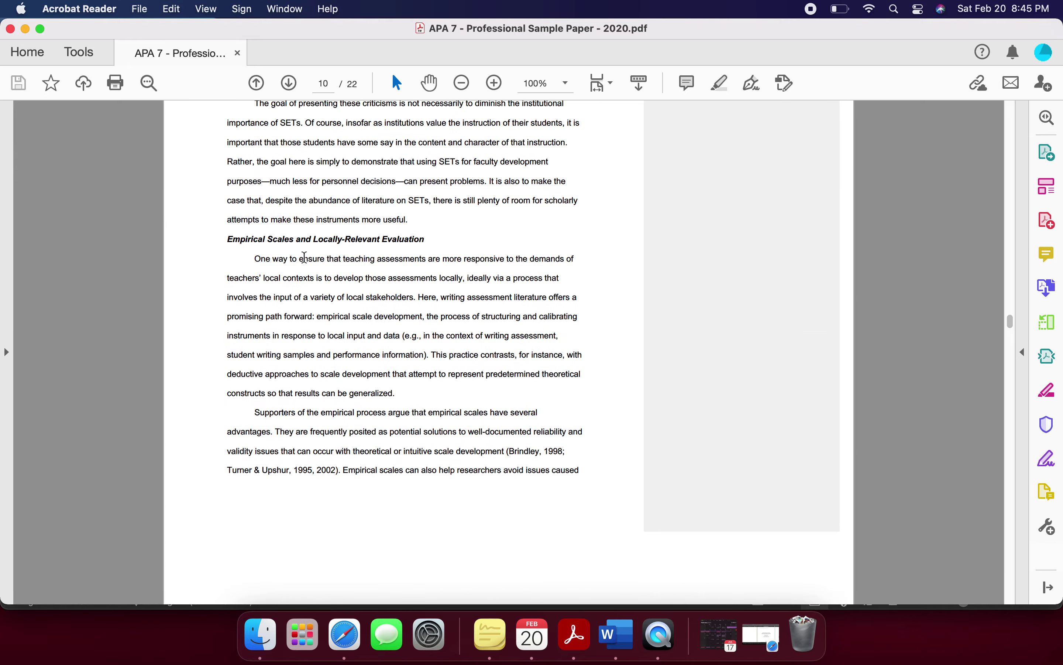
scroll(304, 259, down, 20)
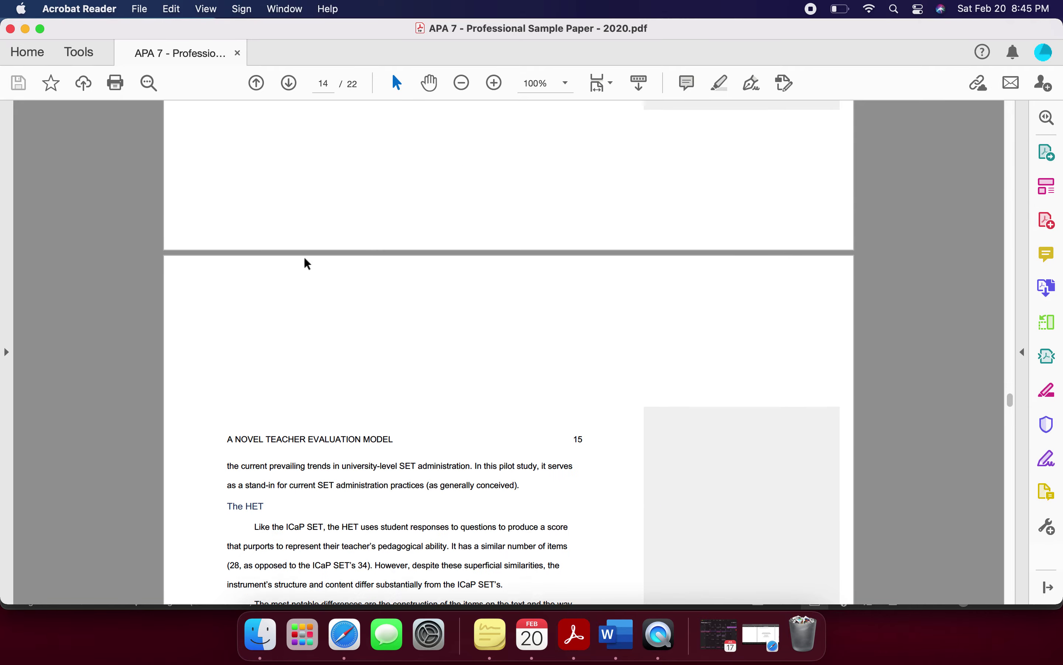
scroll(304, 258, down, 20)
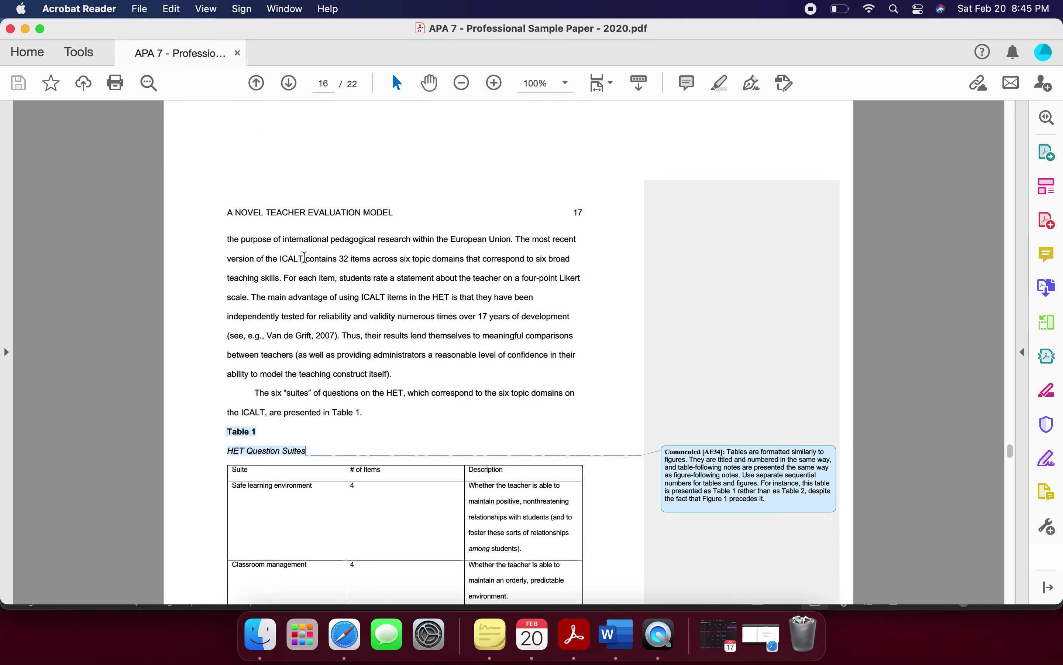
scroll(305, 257, down, 10)
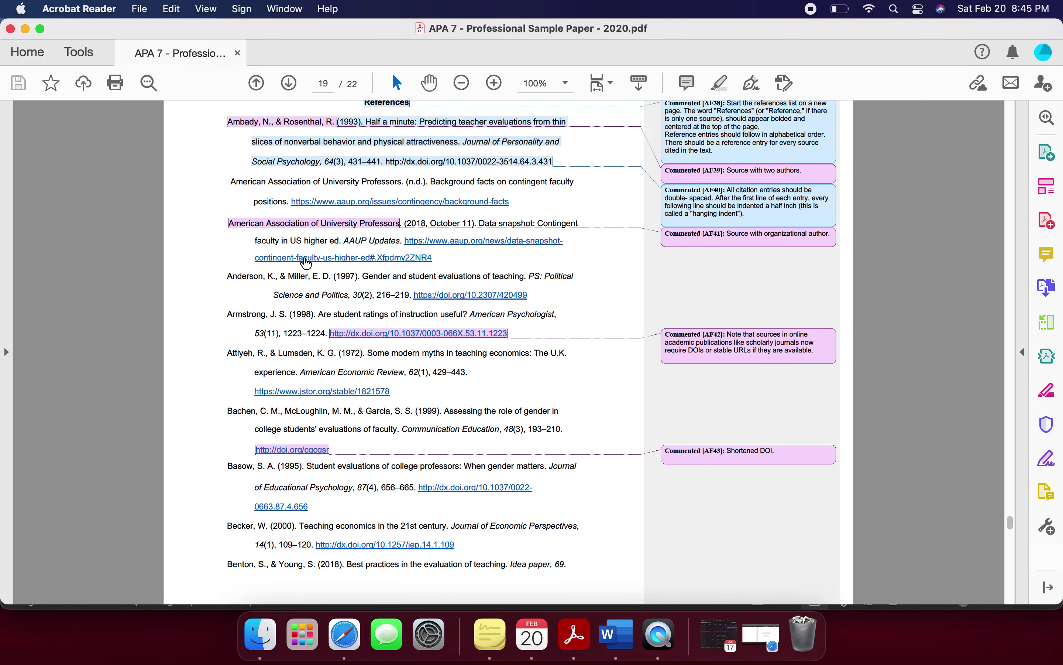
scroll(305, 256, up, 3)
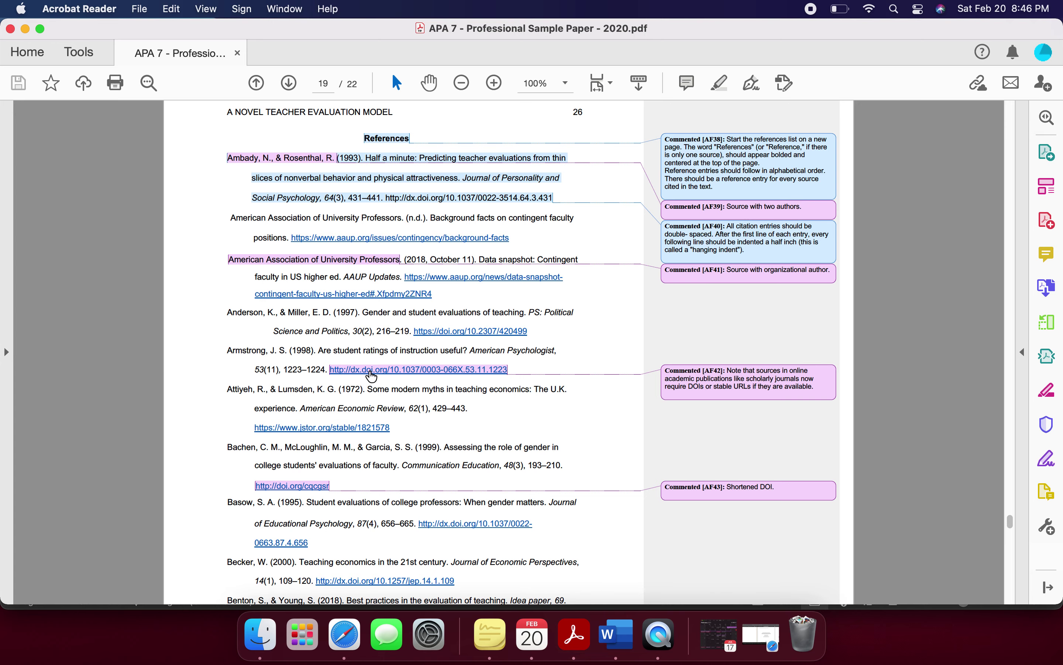
- Put the sample paper away and switch to the Template document in Word
click(25, 29)
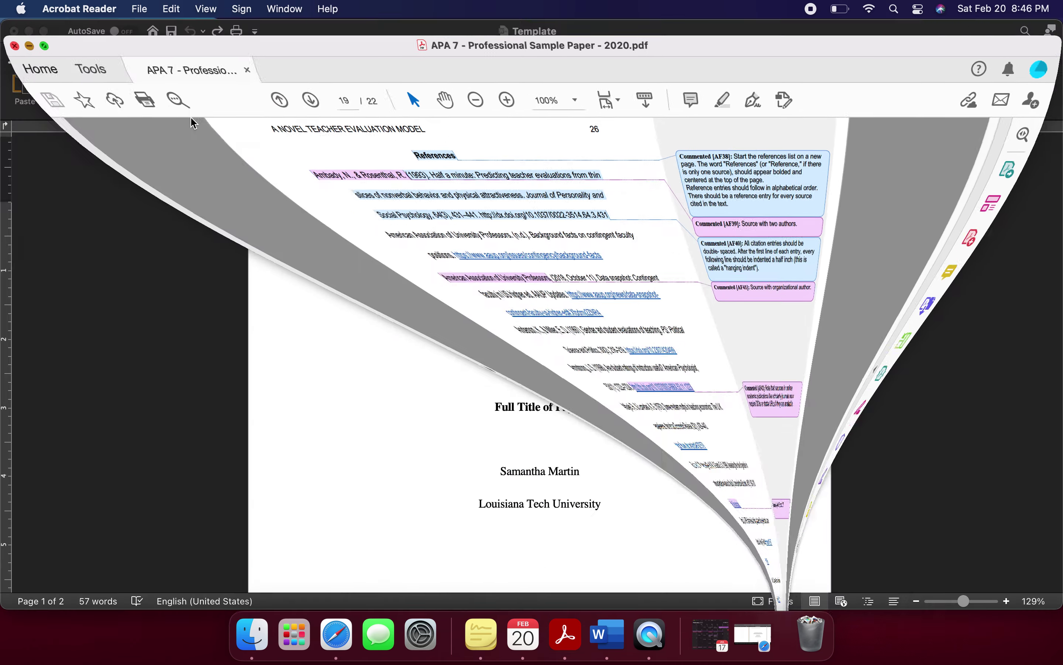
click(683, 305)
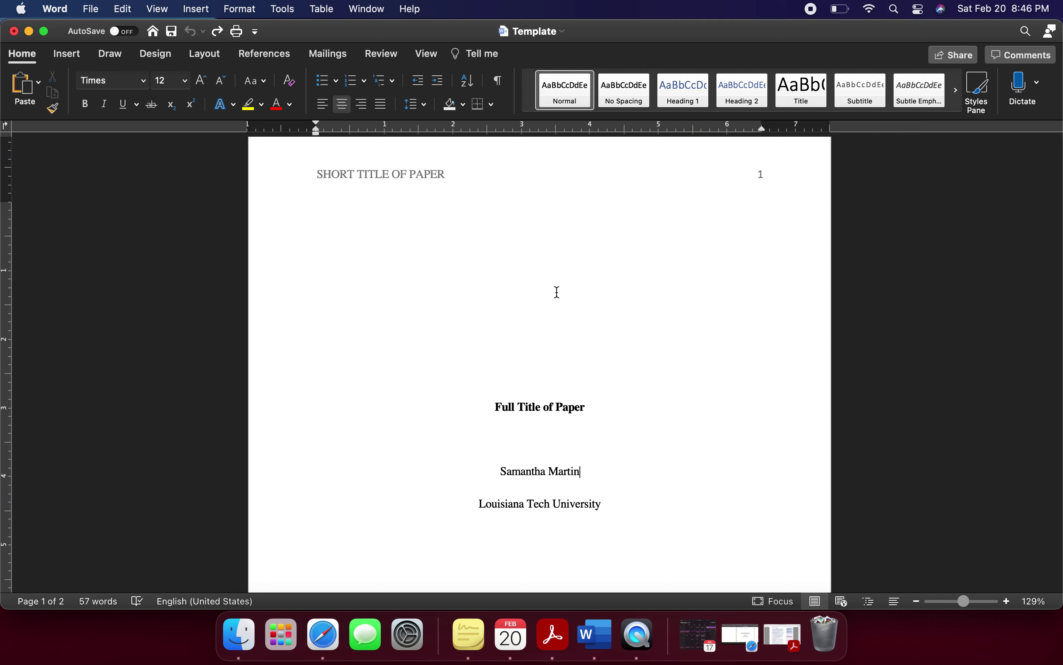
- Open the page header for editing and check the available page number options
double_click(411, 176)
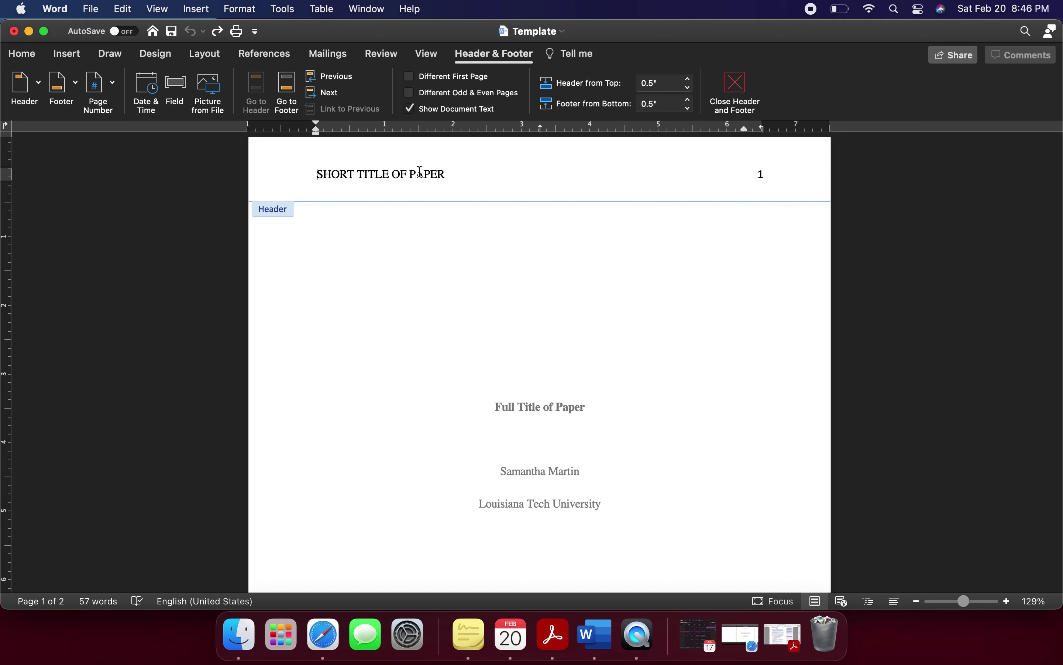
click(111, 100)
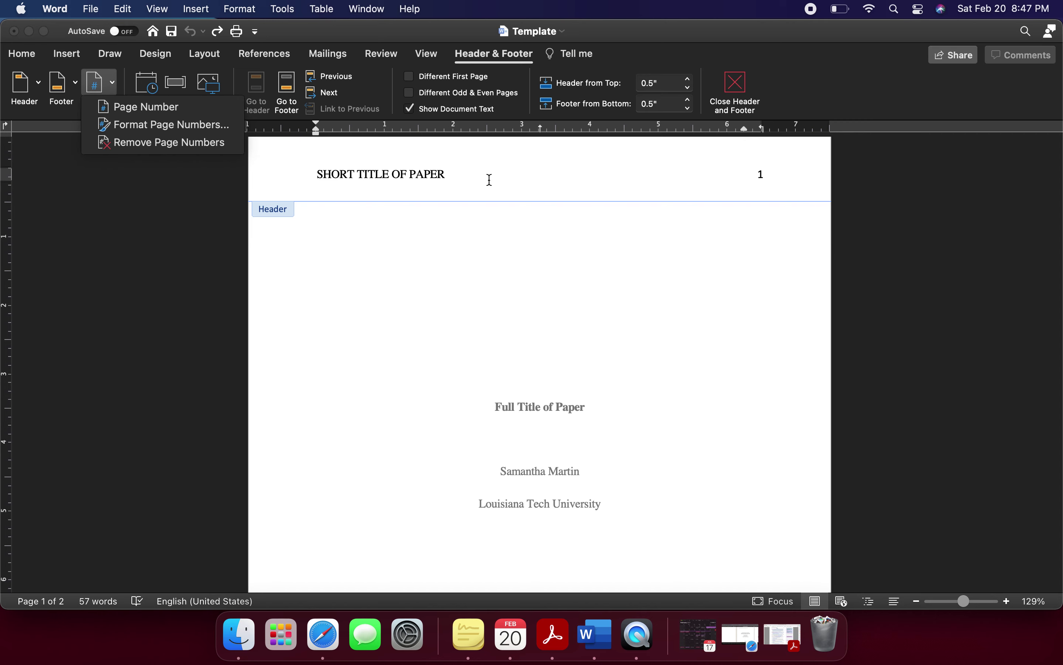
click(500, 186)
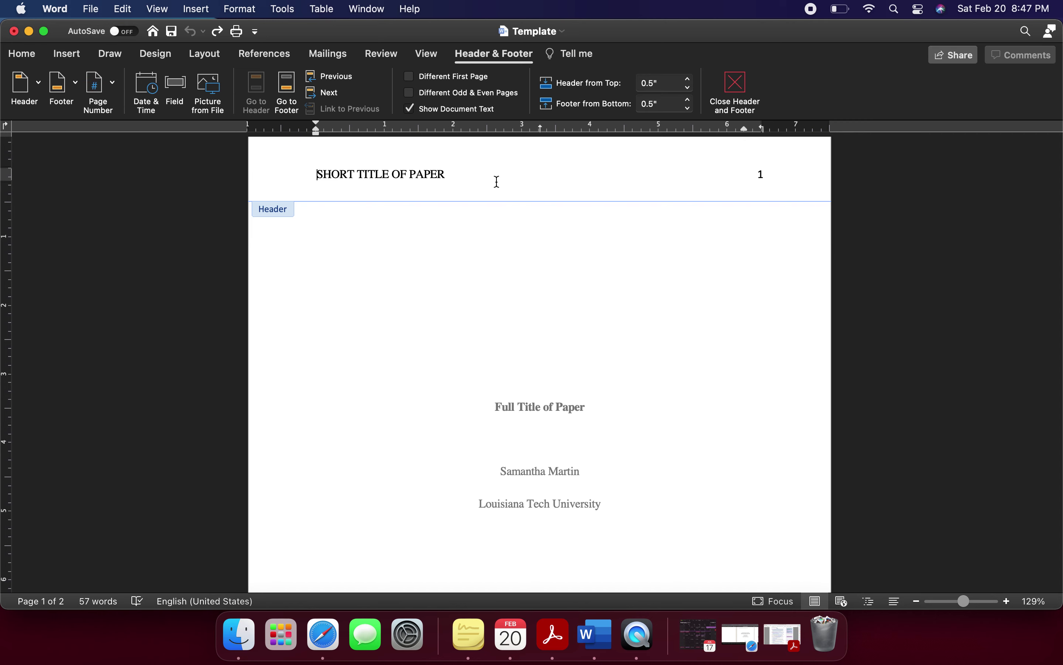
- Set the entire header, including the short title and page number, to the Times font and return to the body text
click(23, 53)
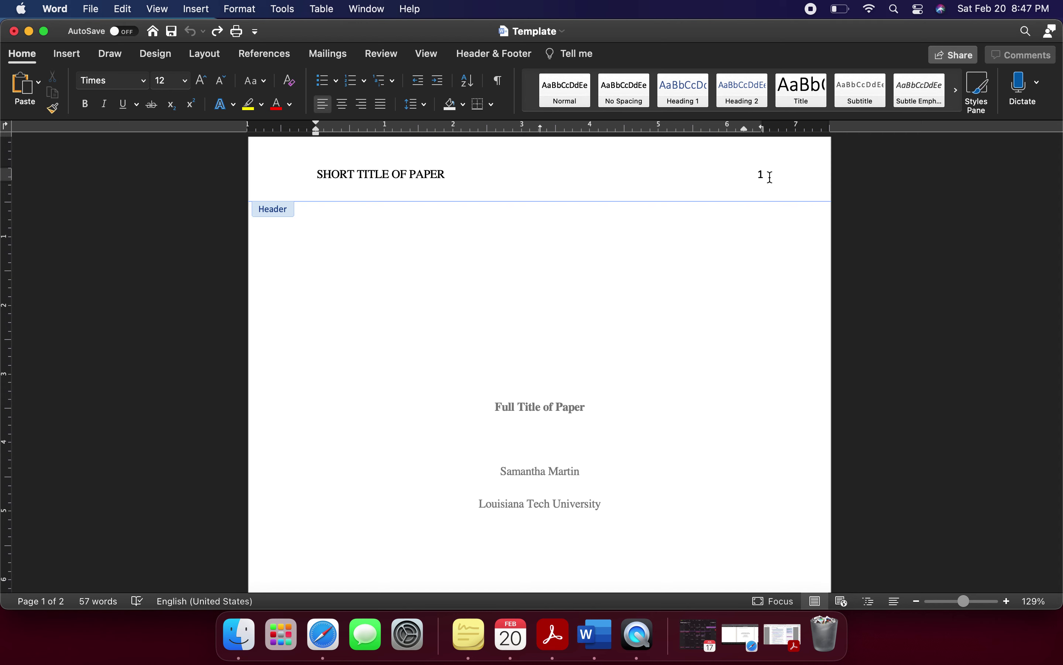
click(649, 173)
key(super+a)
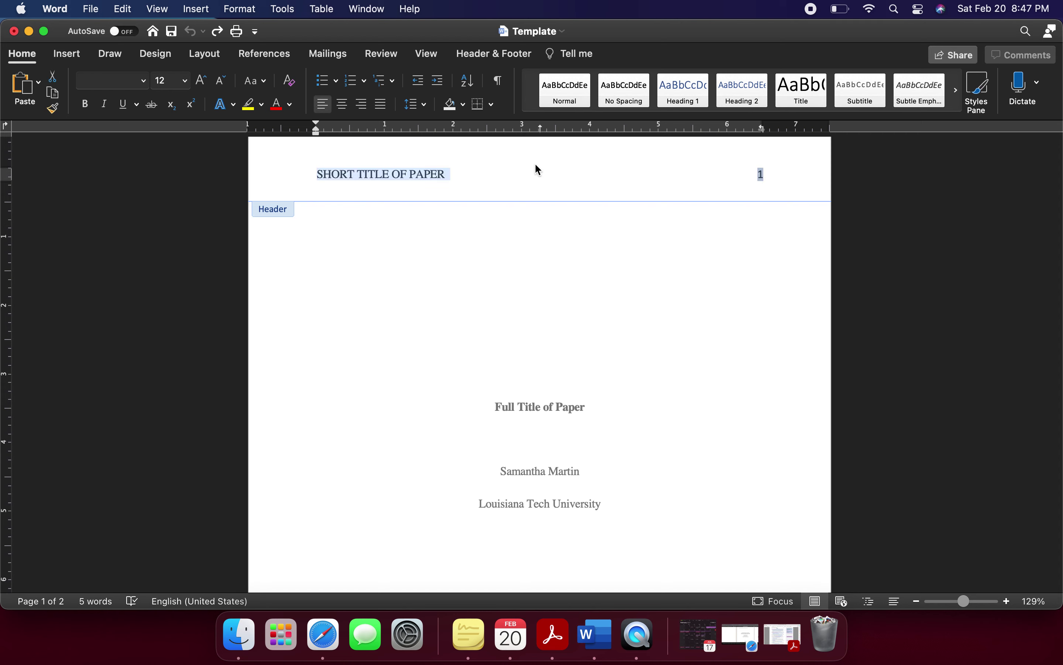
click(118, 83)
text(Times)
key(Return)
double_click(437, 251)
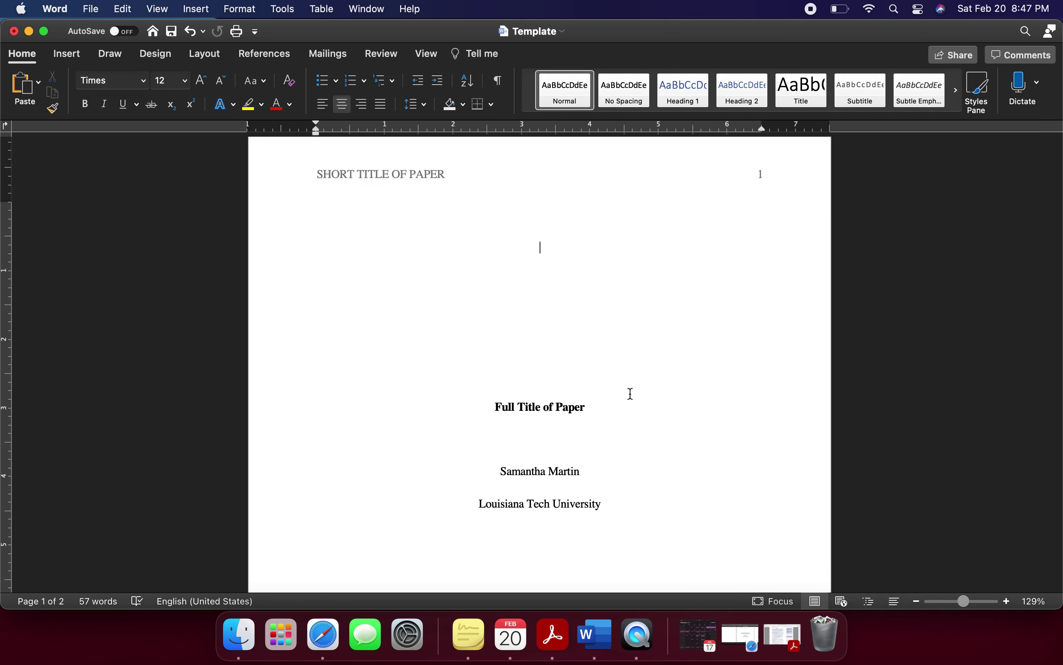
- Delete two blank lines above the full title on the title page
scroll(628, 413, down, 1)
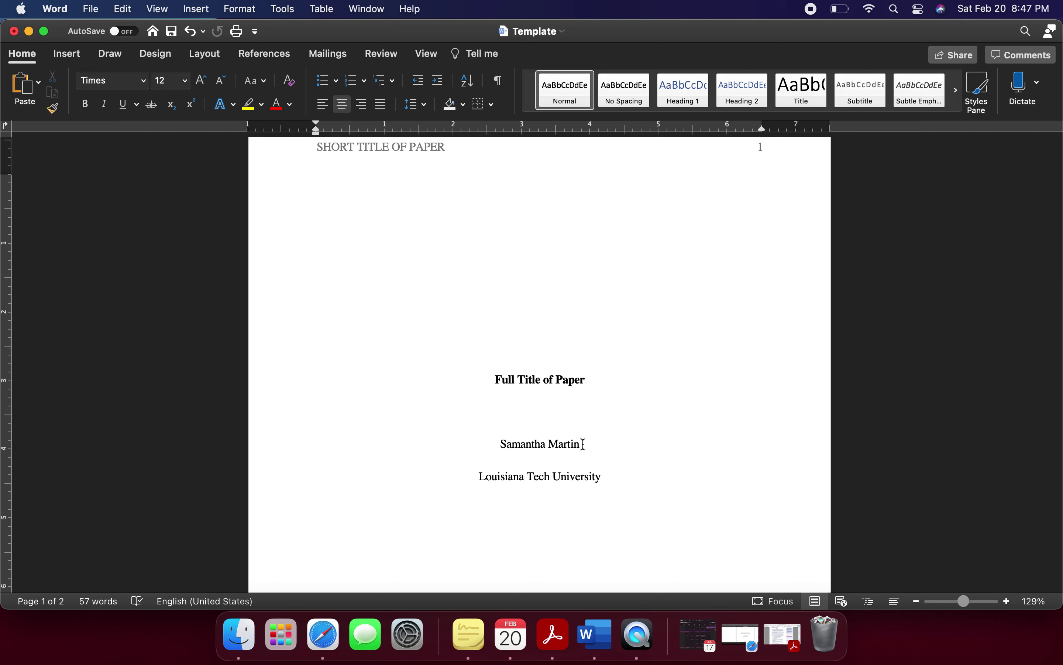
scroll(610, 387, up, 1)
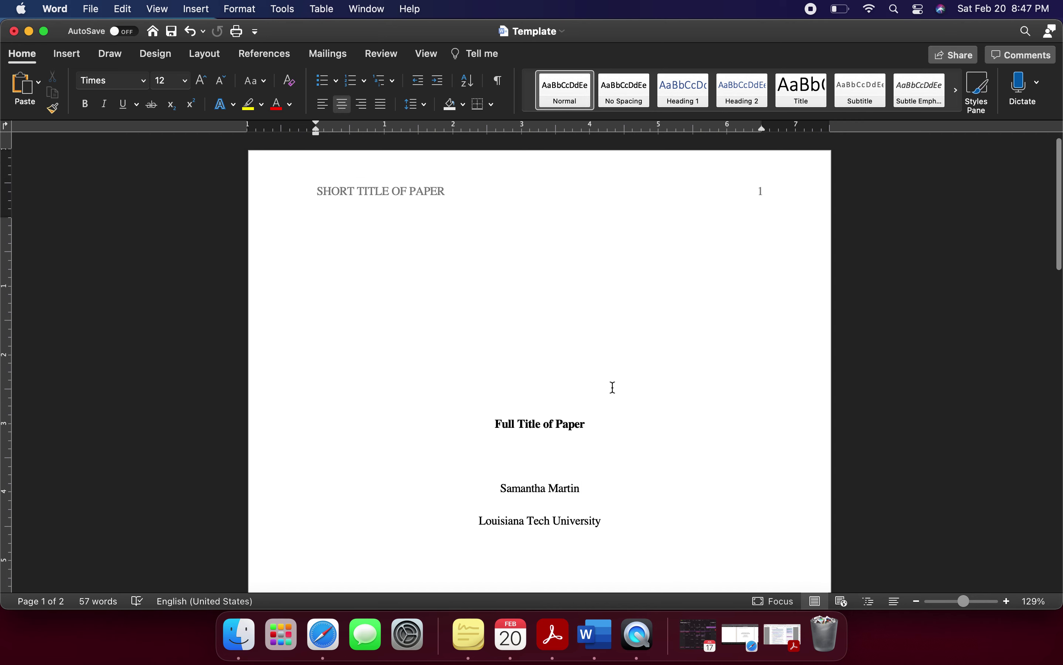
click(540, 373)
key(BackSpace)
key(BackSpace)
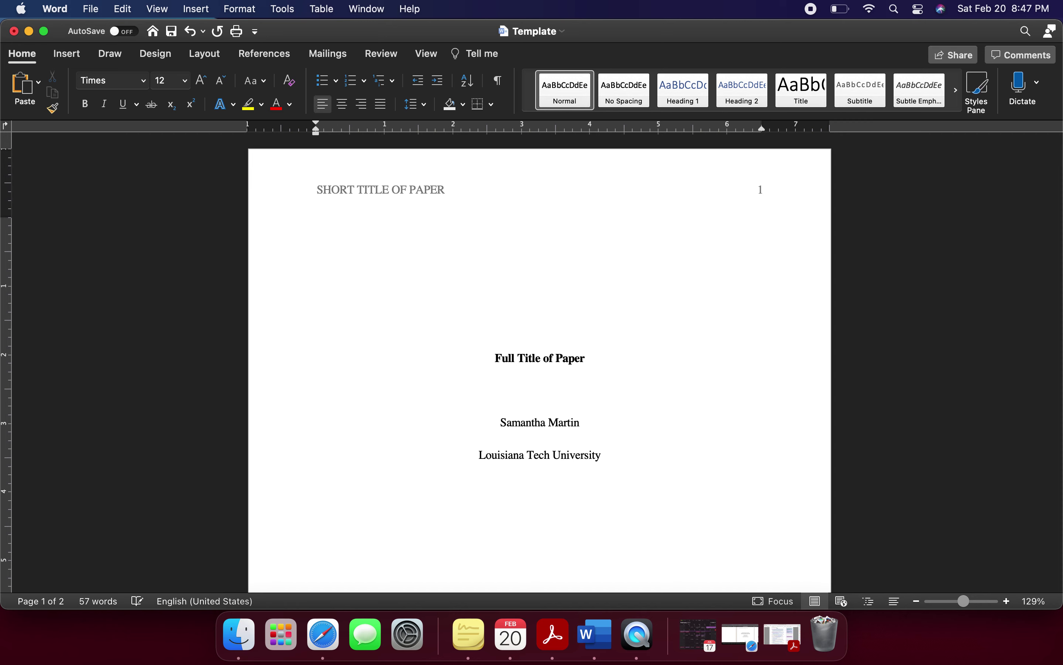
- Check the title's placement on the whole title page and examine the heading levels on page 2
scroll(719, 371, down, 10)
scroll(716, 371, up, 13)
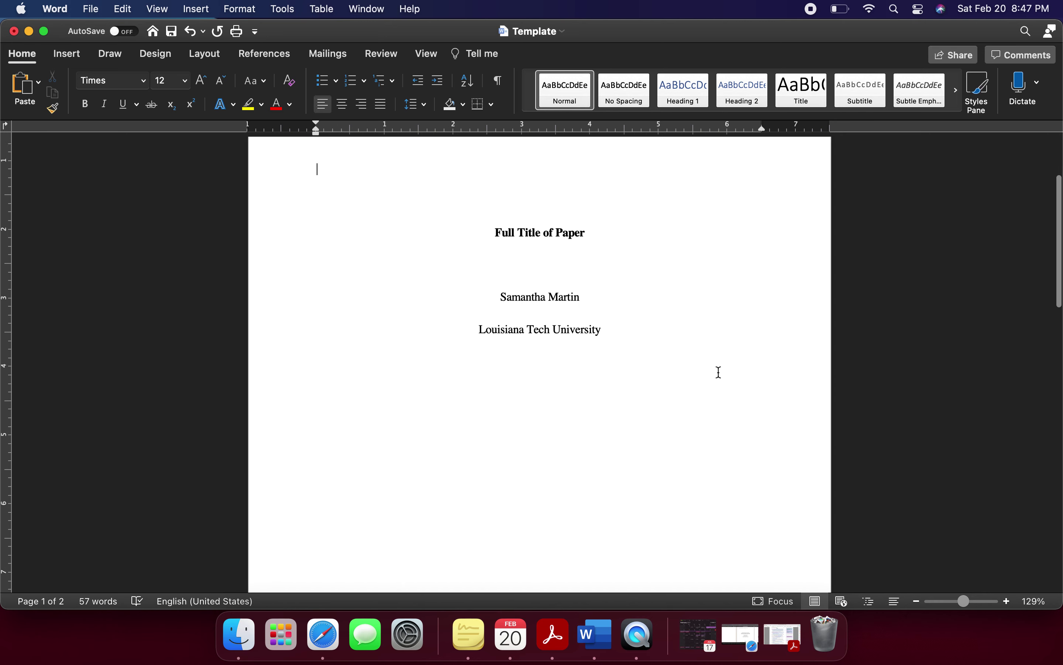
click(917, 601)
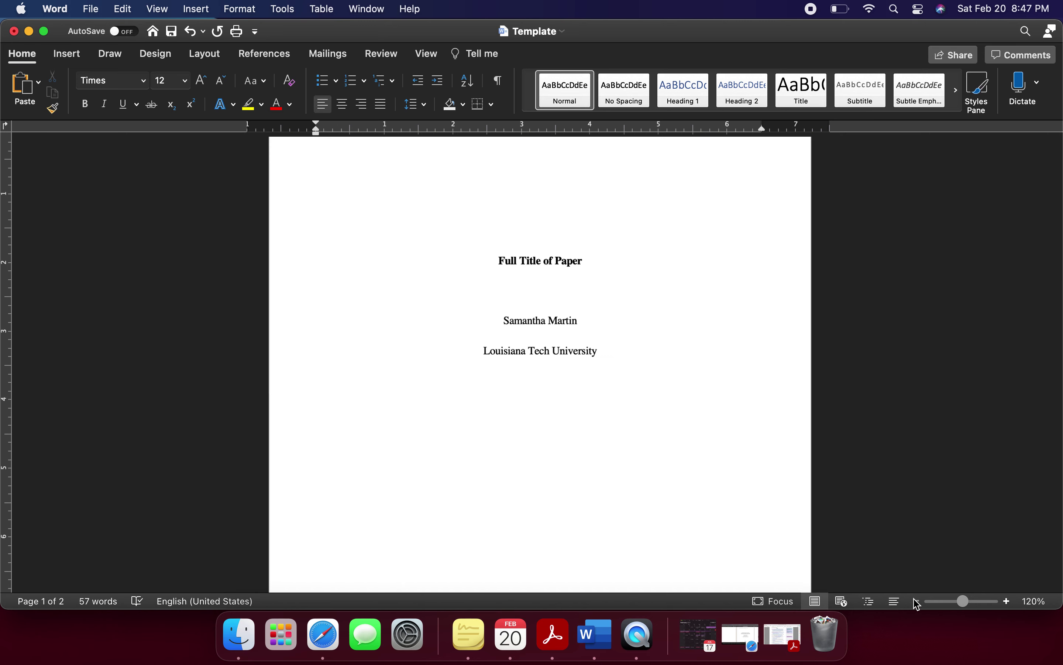
click(917, 601)
scroll(689, 420, up, 2)
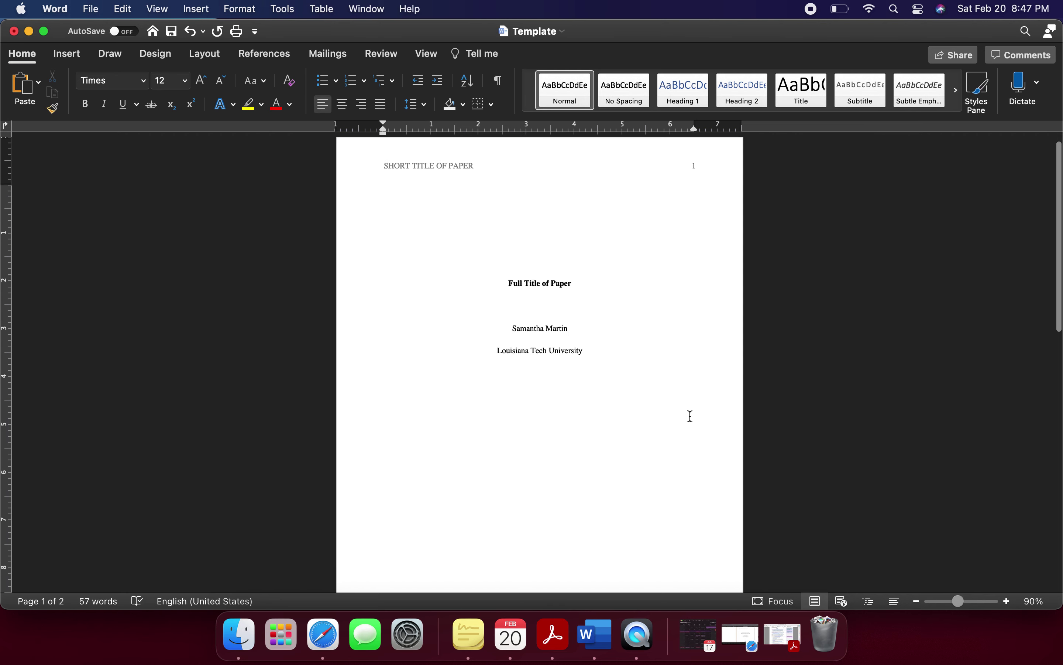
click(1007, 601)
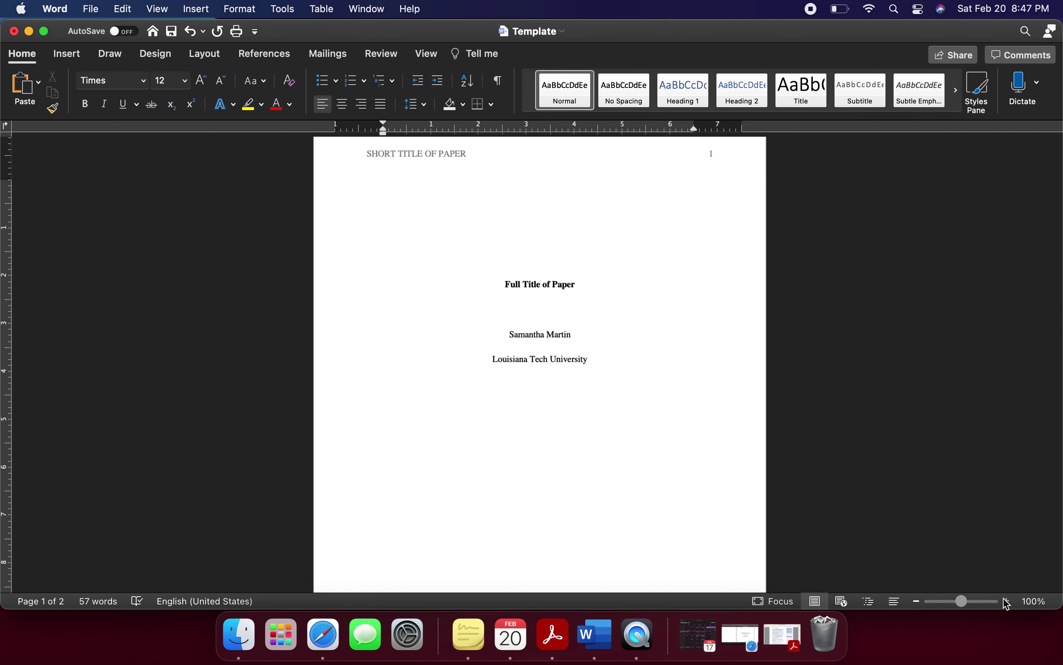
click(1007, 600)
click(1007, 600)
click(1007, 600)
scroll(678, 503, down, 5)
scroll(678, 504, down, 10)
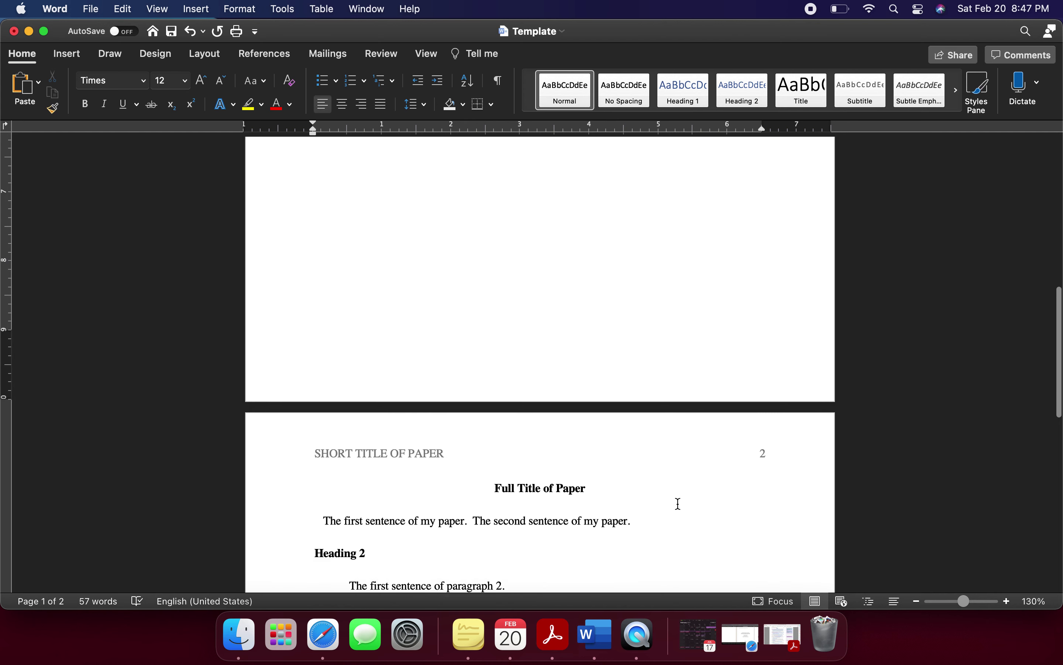
scroll(678, 503, down, 1)
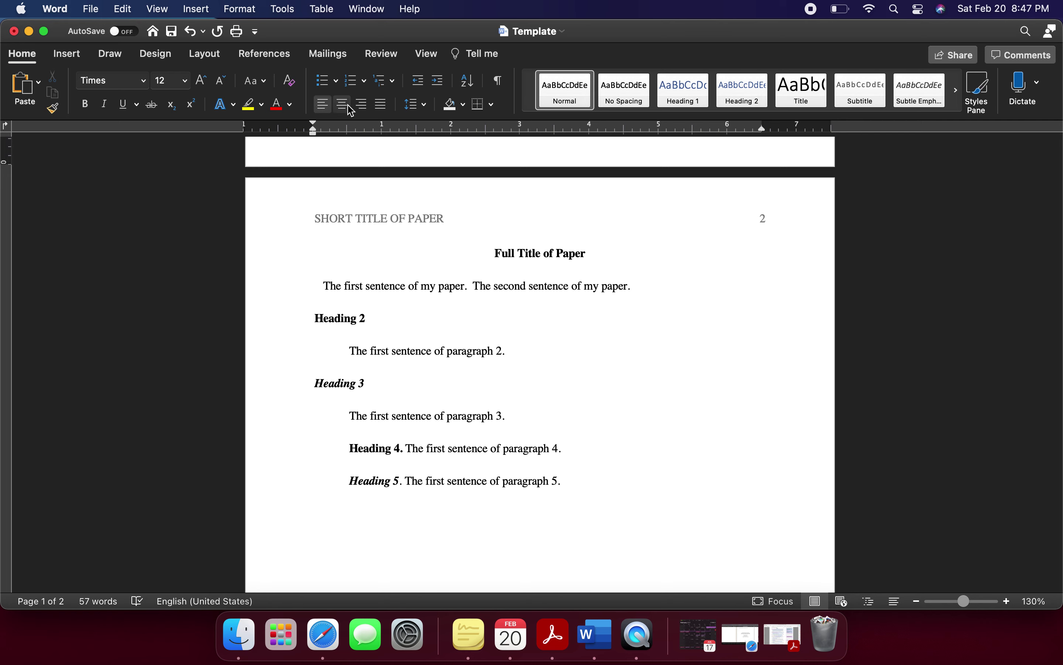
- Set the spacing before paragraphs to 0 pt throughout the body text, keeping double line spacing
click(414, 104)
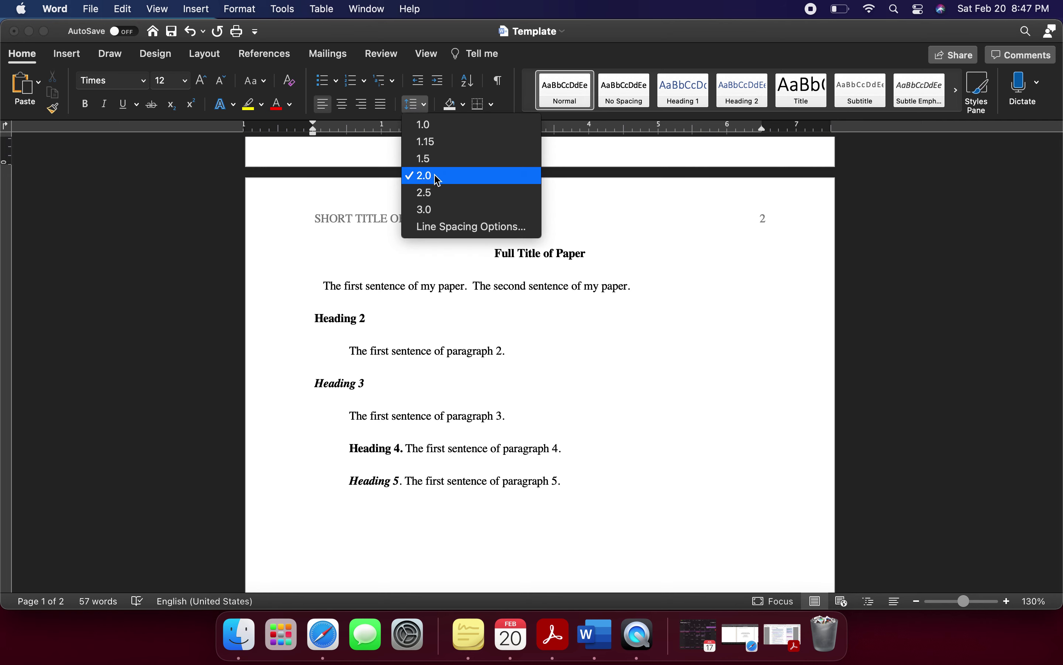
click(452, 351)
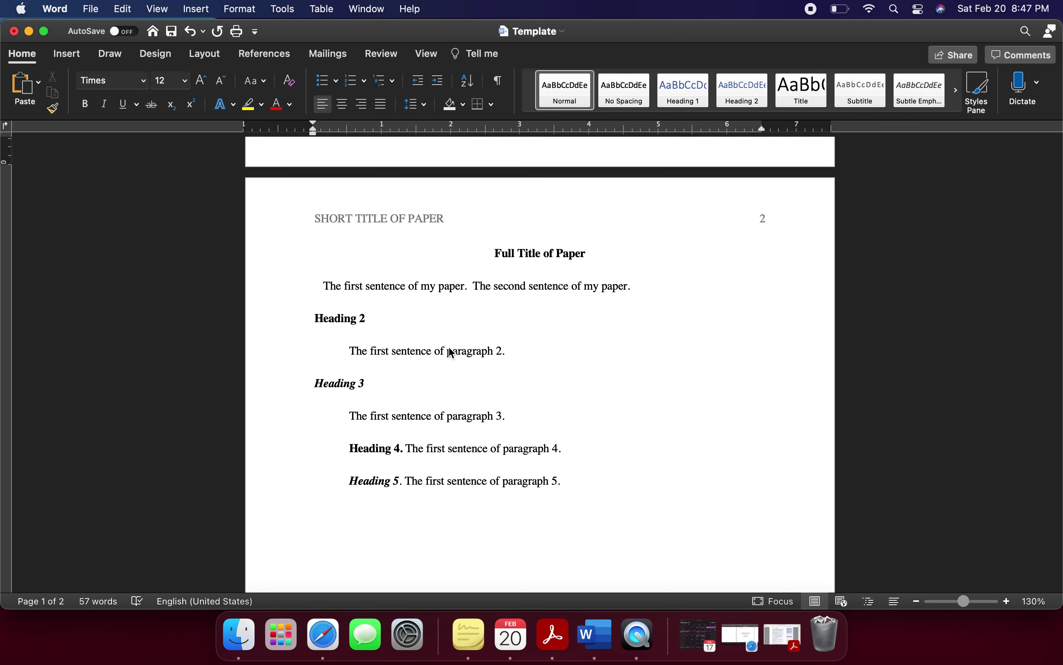
key(super+a)
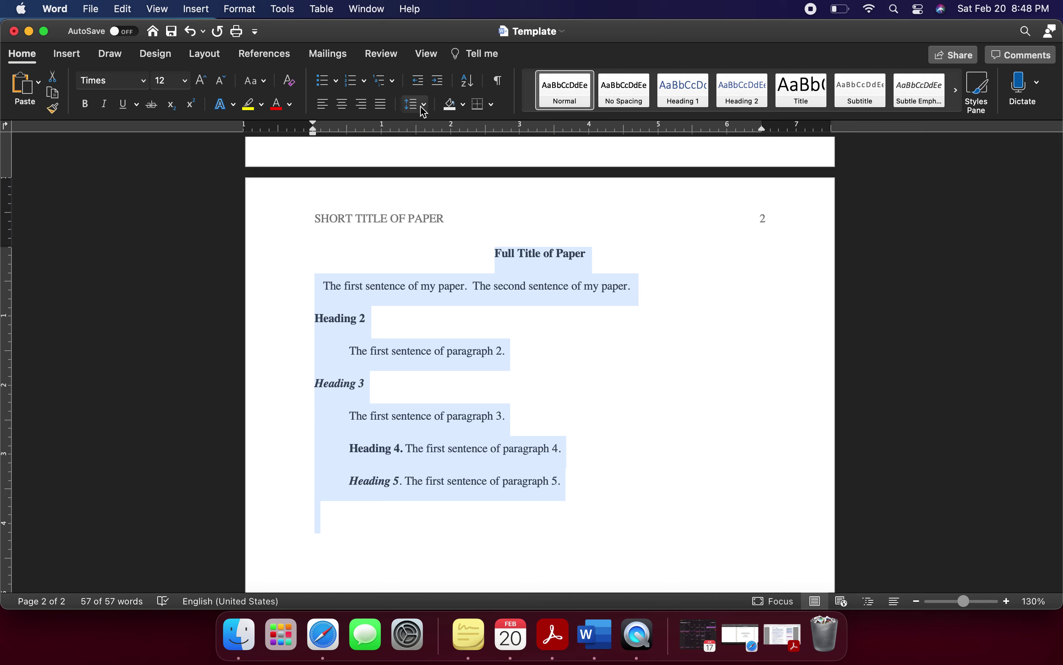
click(424, 112)
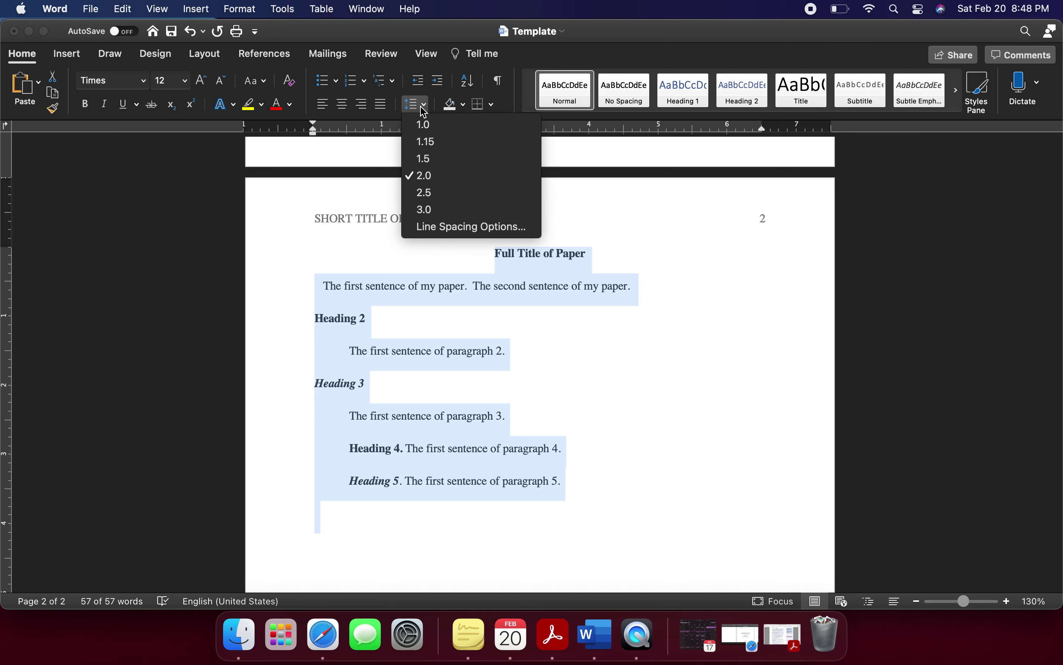
click(446, 227)
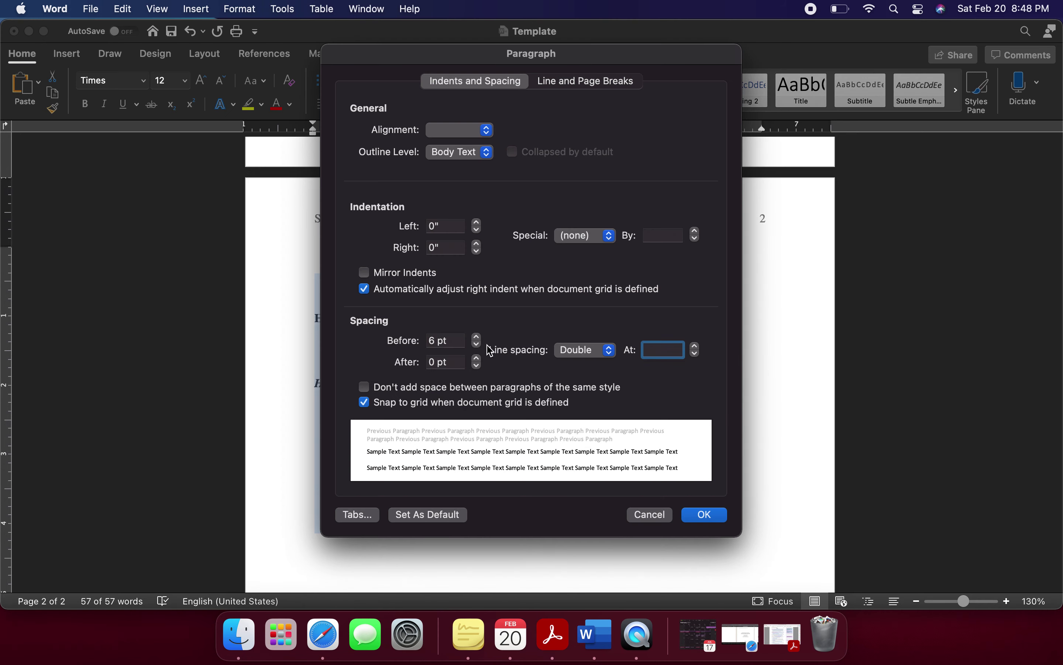
drag(610, 65, 849, 61)
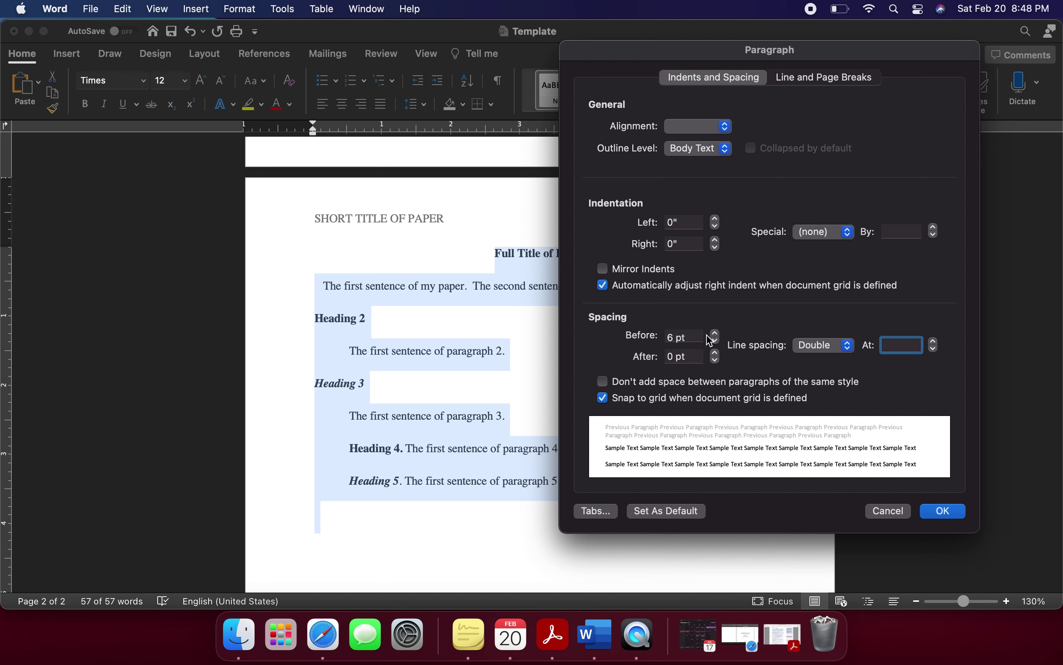
click(716, 341)
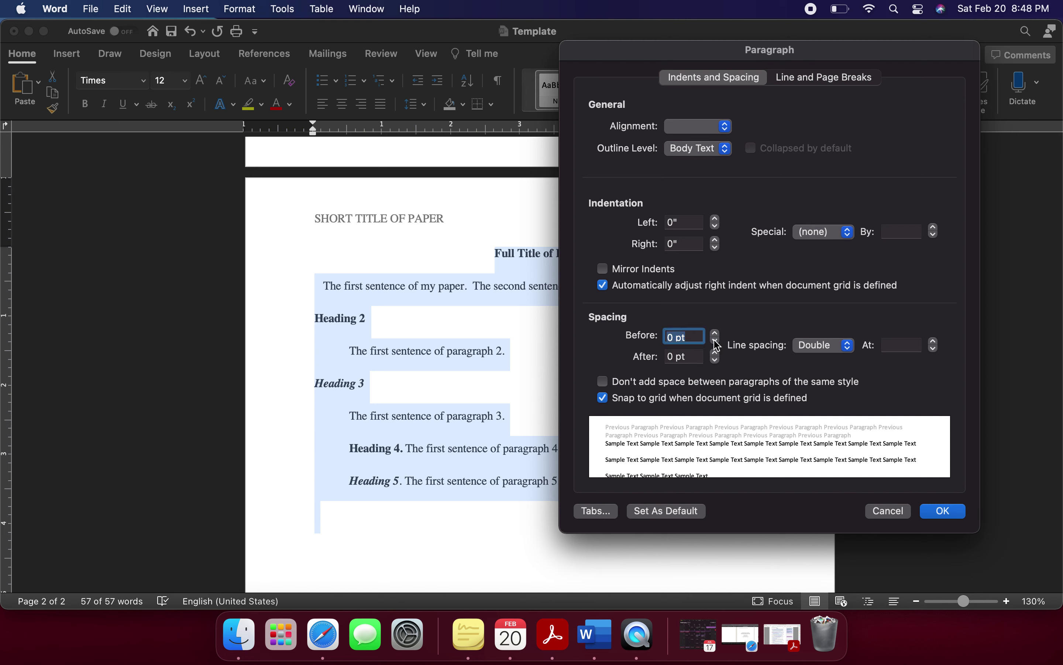
click(715, 340)
click(716, 333)
click(939, 517)
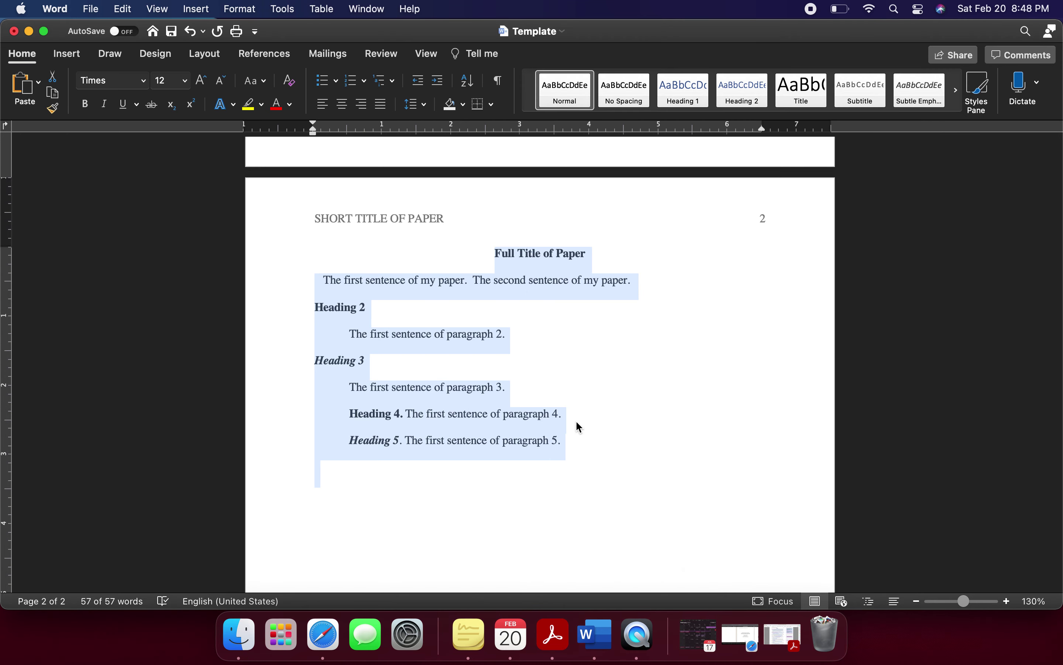
click(501, 399)
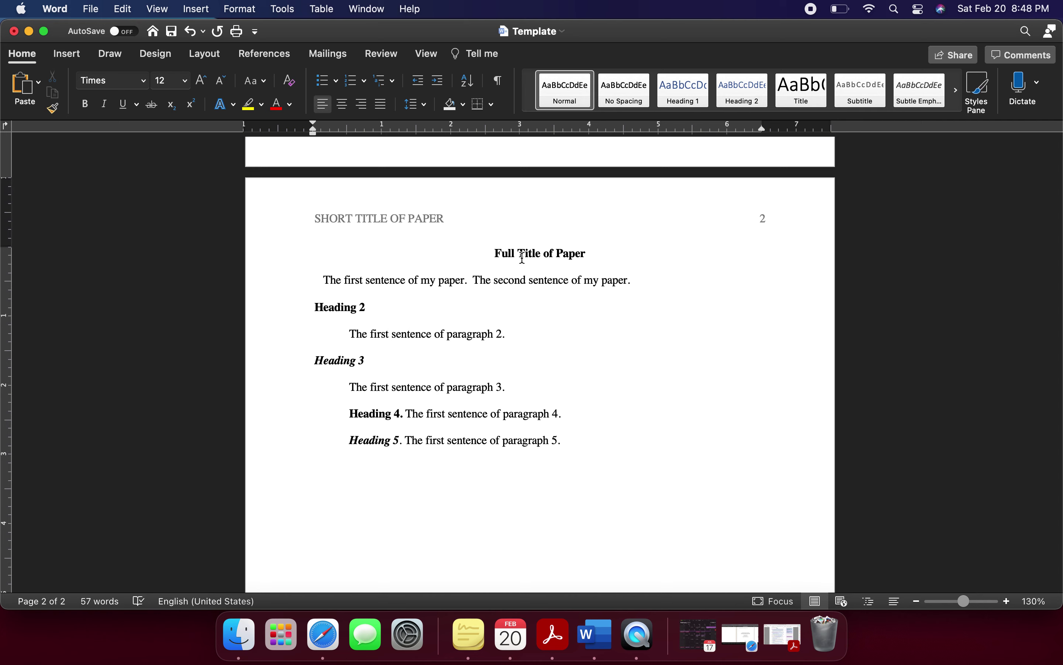
- Remove the extra space between the first and second sentences of the opening paragraph on page 2
click(466, 279)
key(Right)
key(BackSpace)
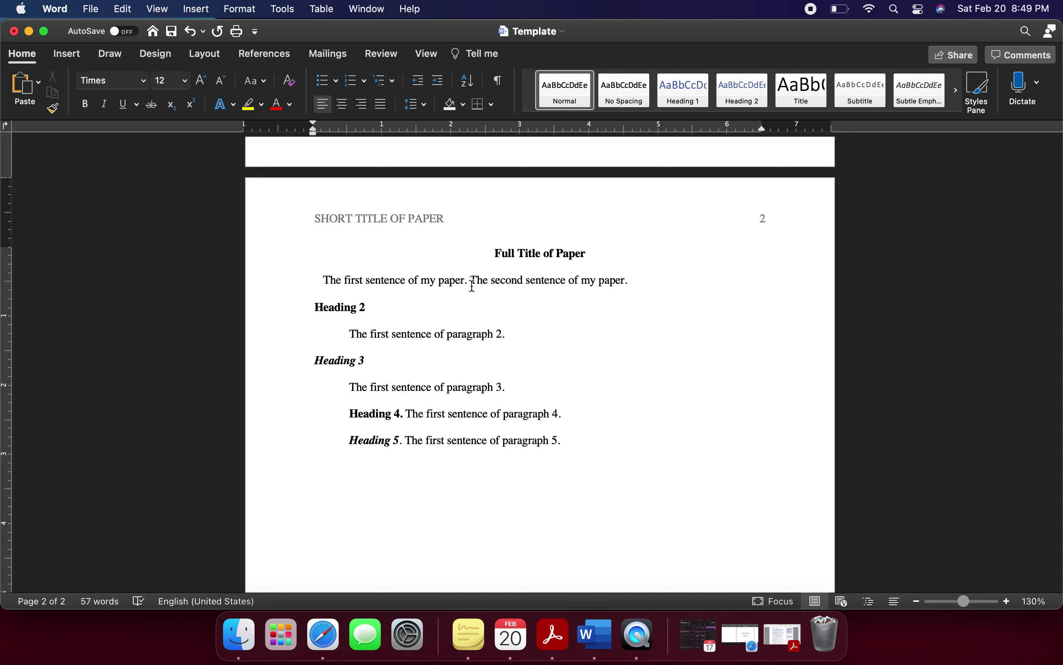
- Start a document search and open its options for listing matches or replacing text
key(super+f)
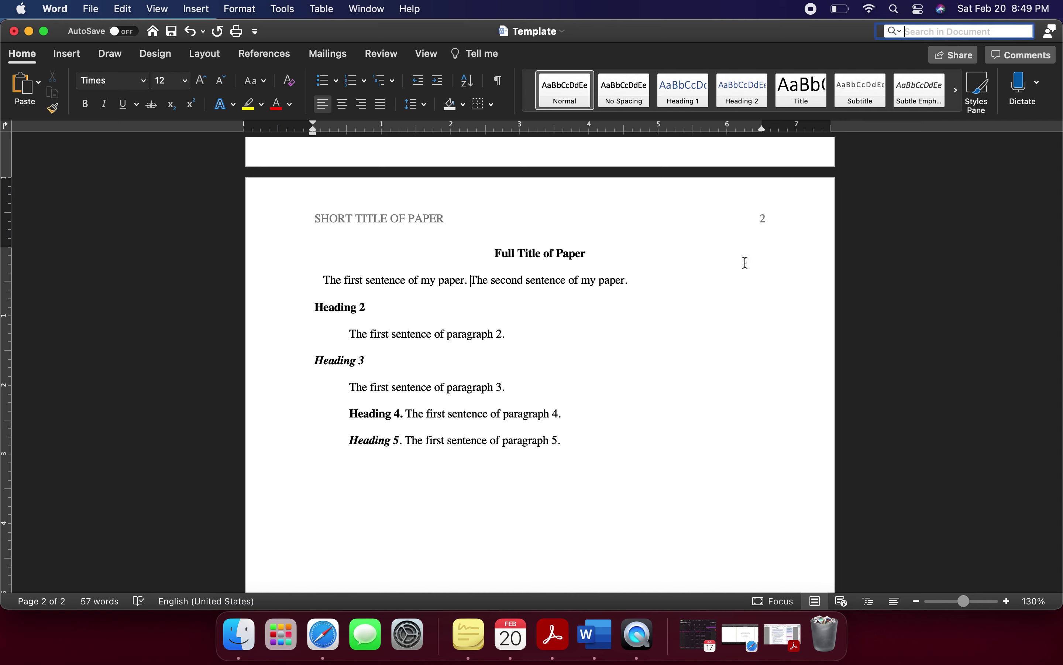
click(892, 35)
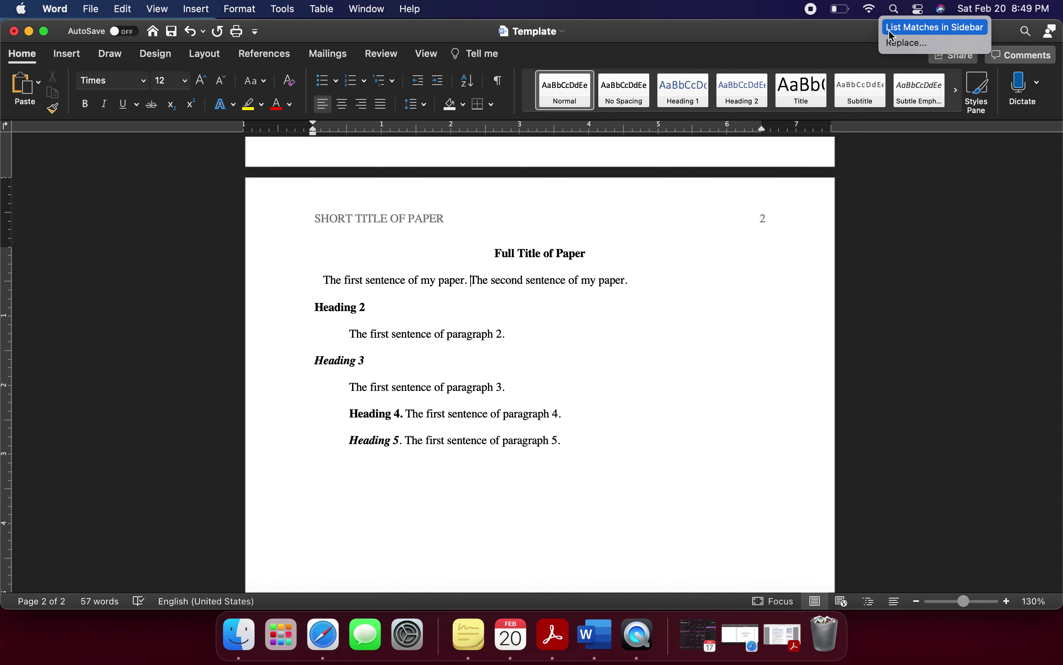